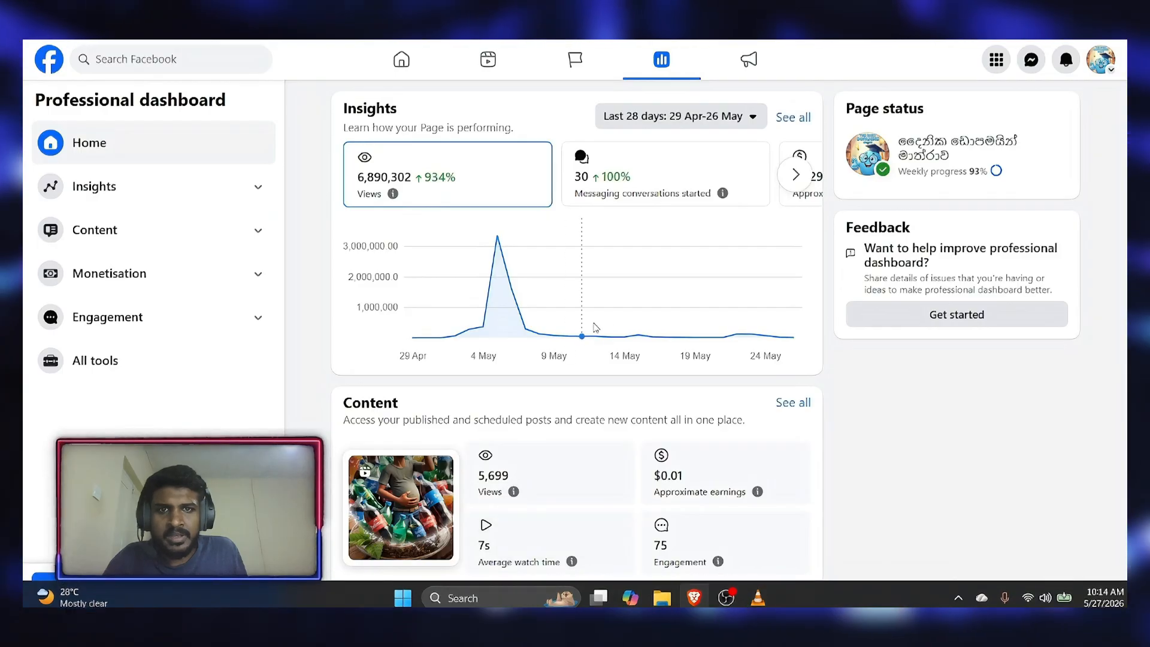
Step: Review the page's insights, content performance, monetisation and engagement sections on the Facebook professional dashboard
scroll(614, 375, down, 3)
scroll(613, 375, down, 2)
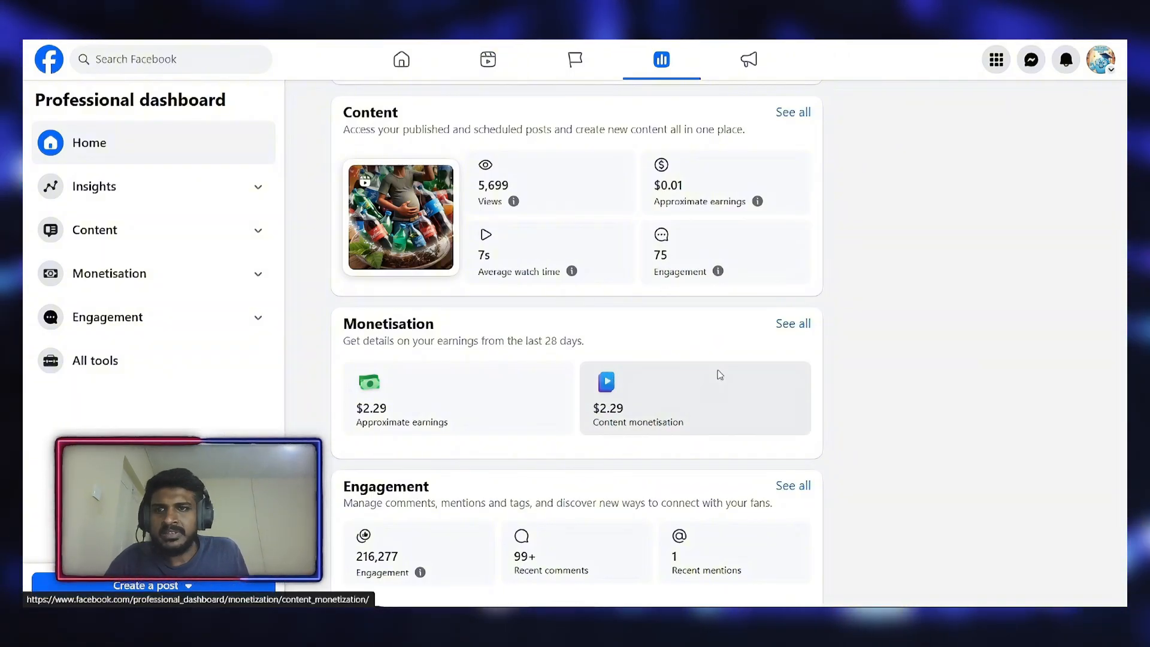
scroll(720, 375, up, 3)
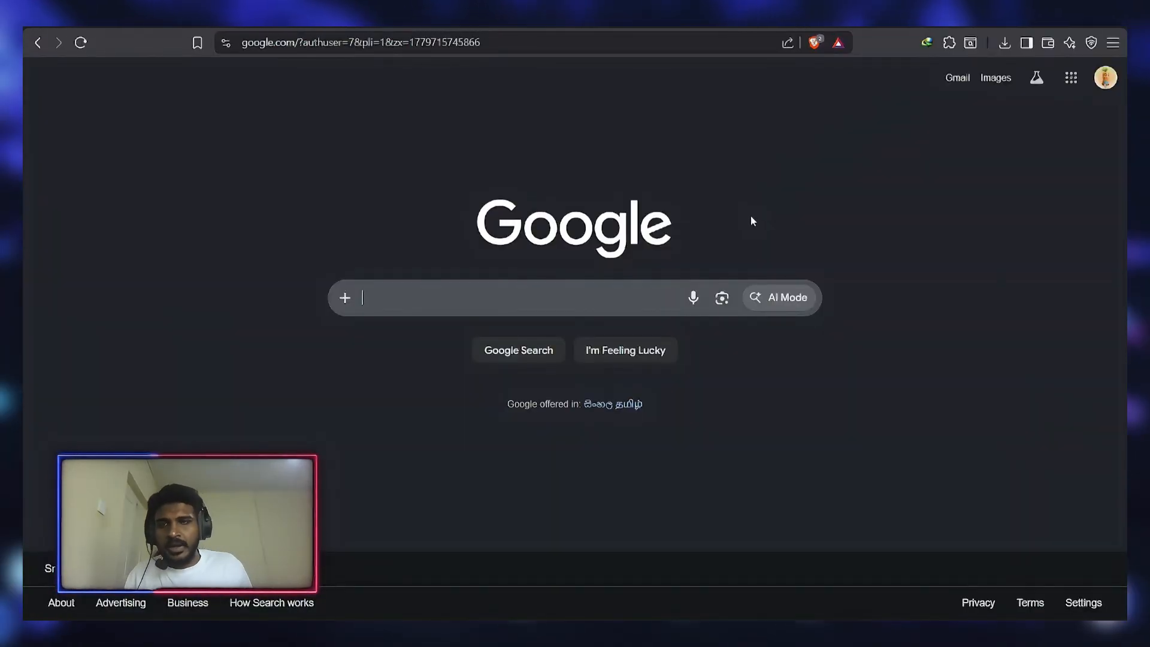
Step: Search Google for "object talk gpt"
text(o)
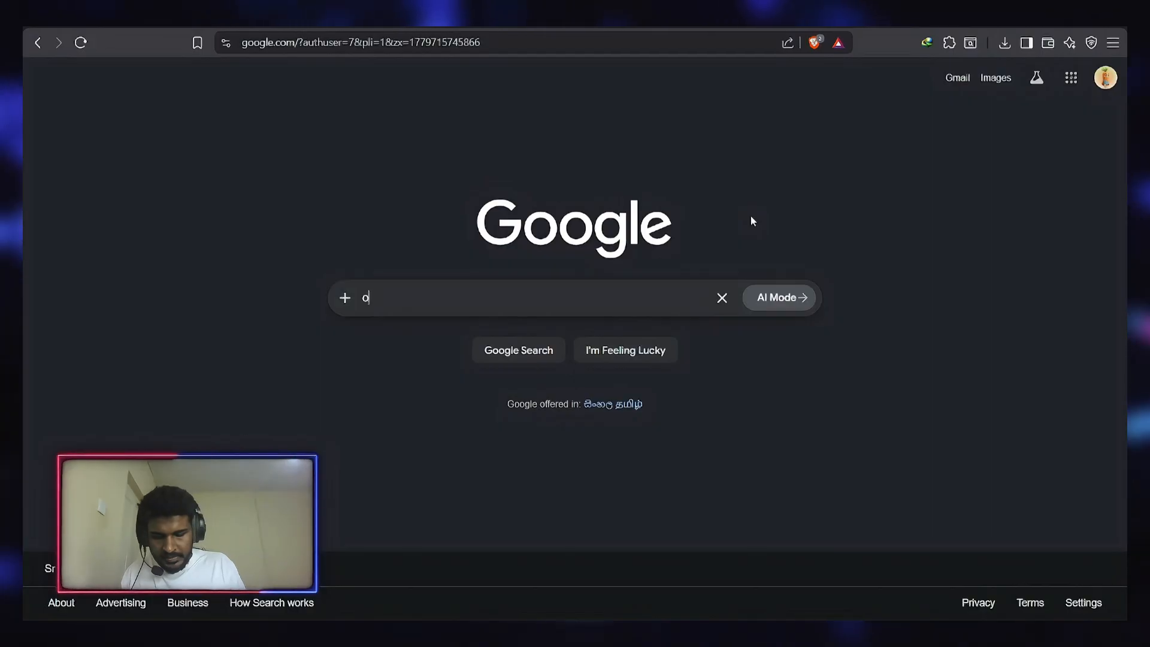
text(bject ta)
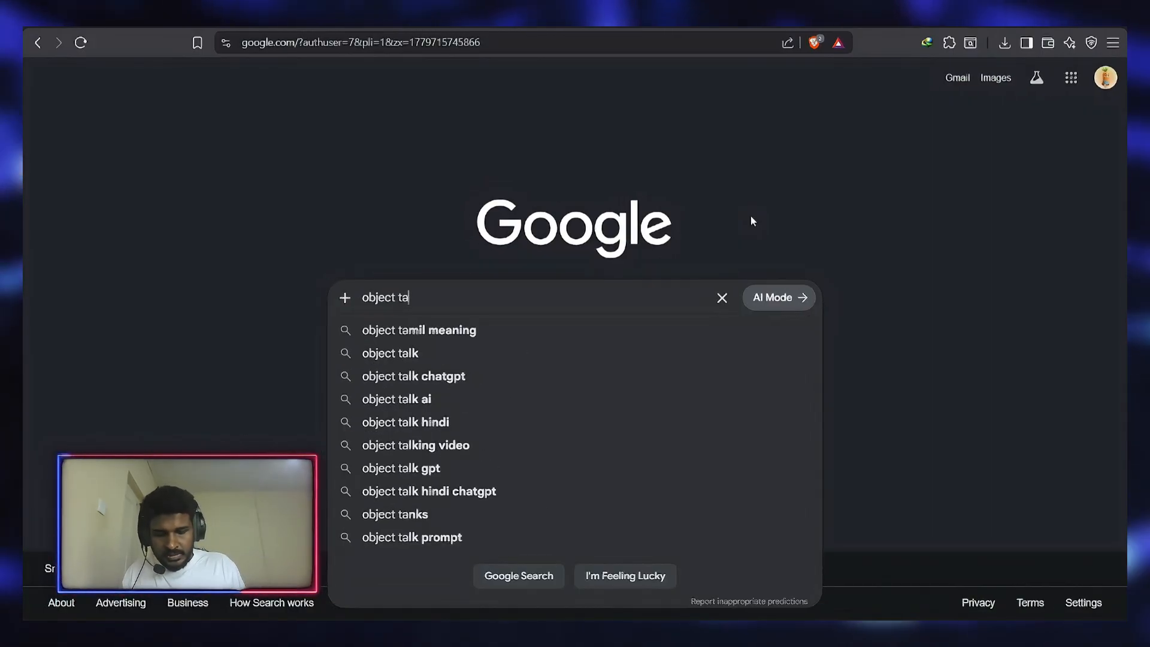
text(lk gpt)
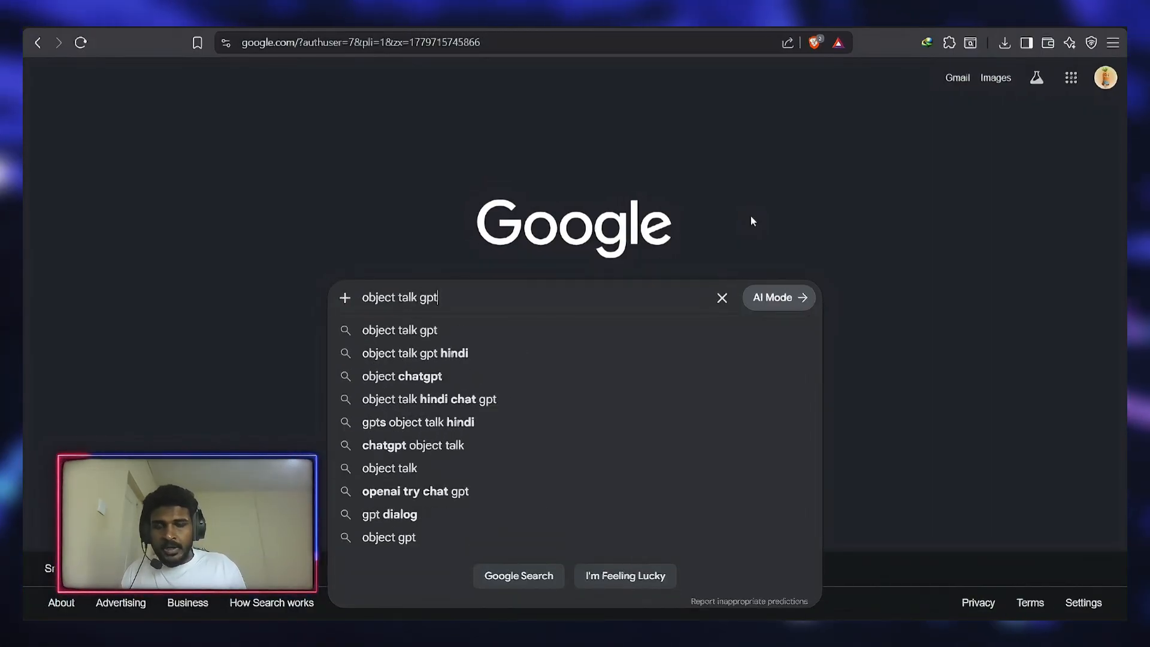
key(Return)
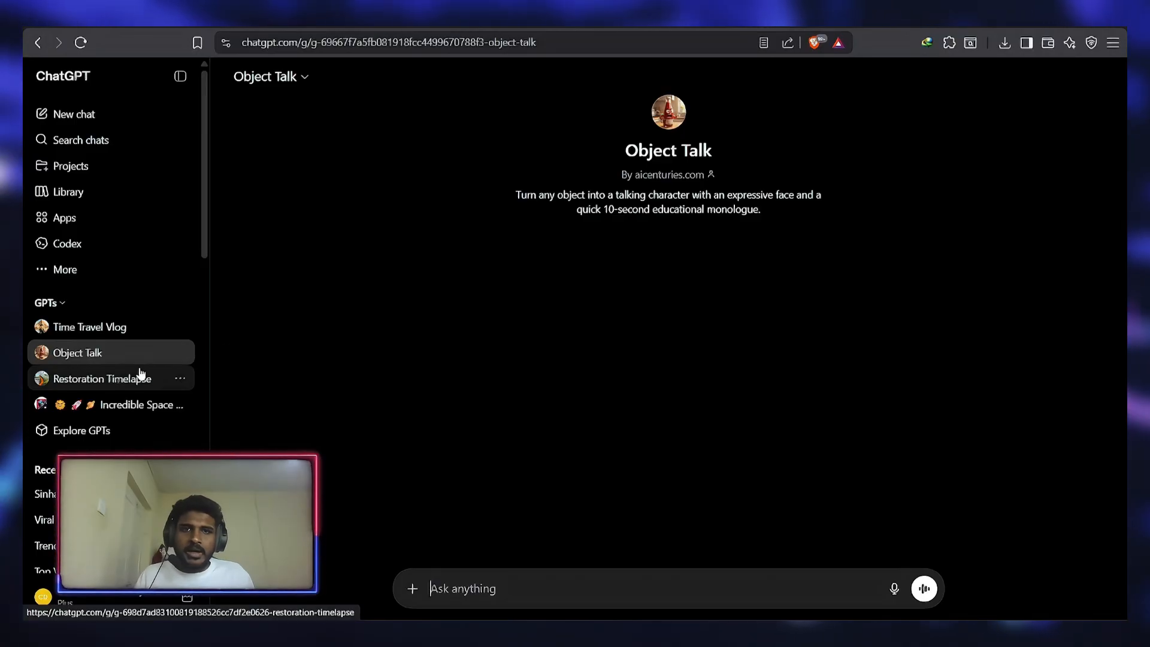
Step: Send the request "Sri Lankan food kottu" to the Object Talk GPT
click(624, 590)
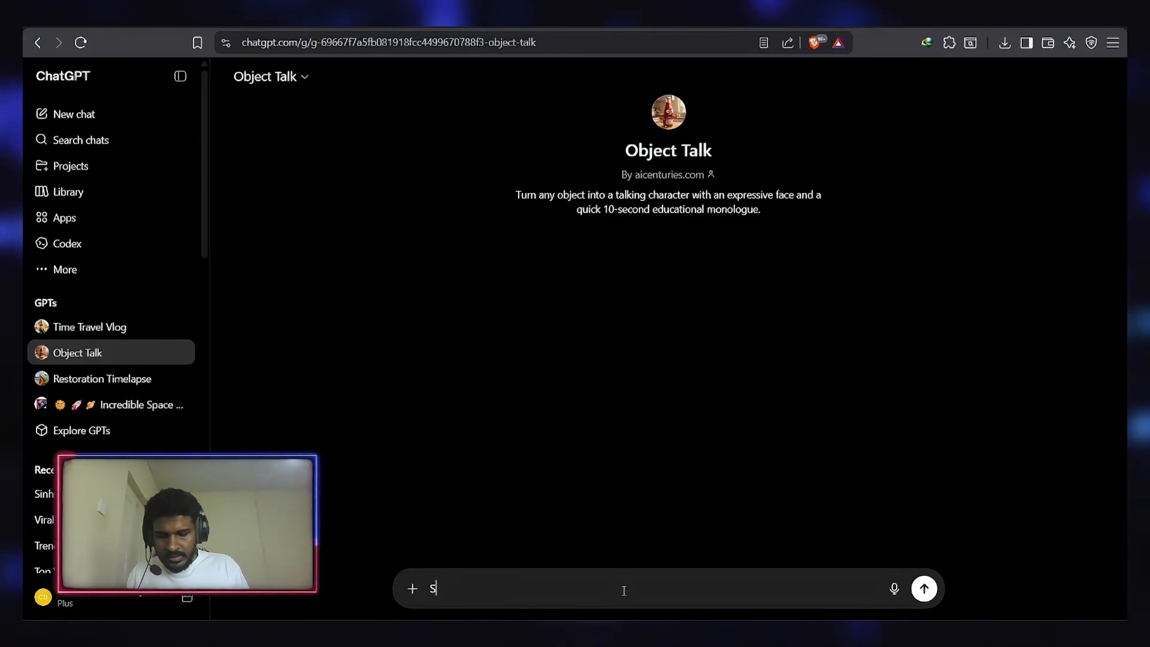
text(Lankan f)
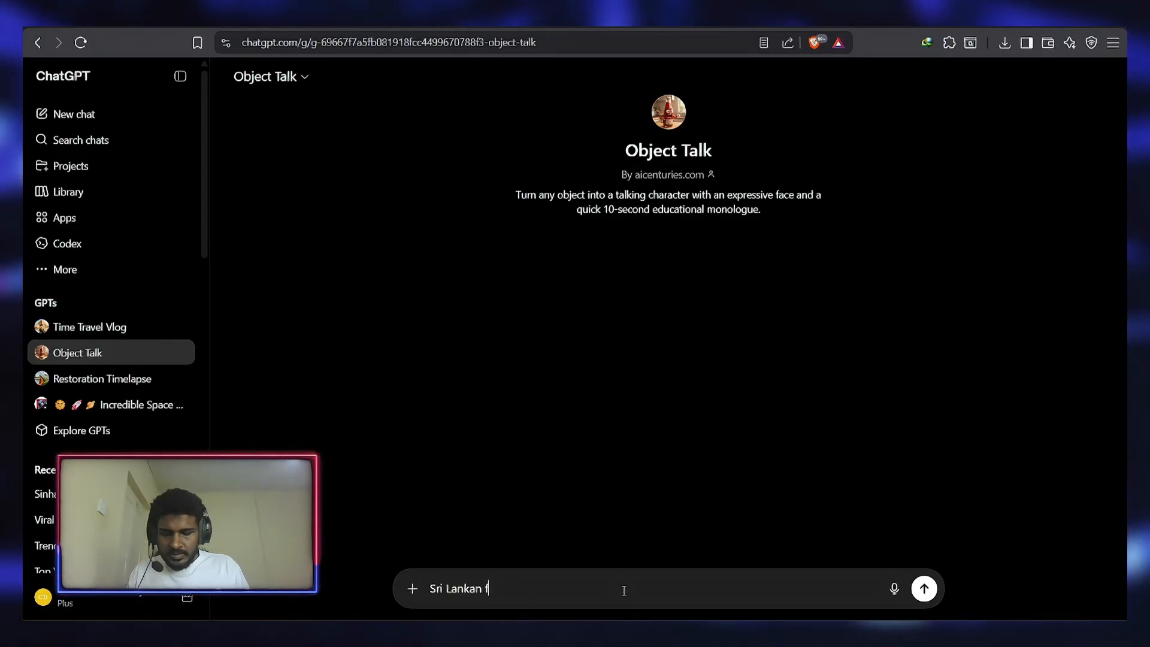
text(ood koth)
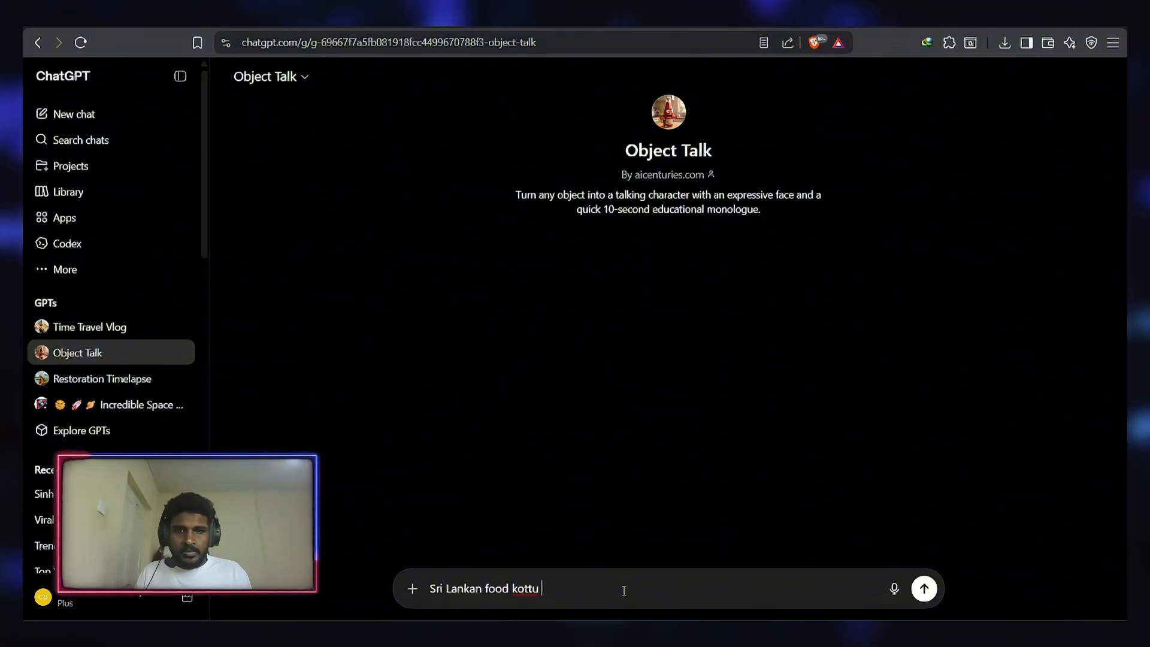
key(Return)
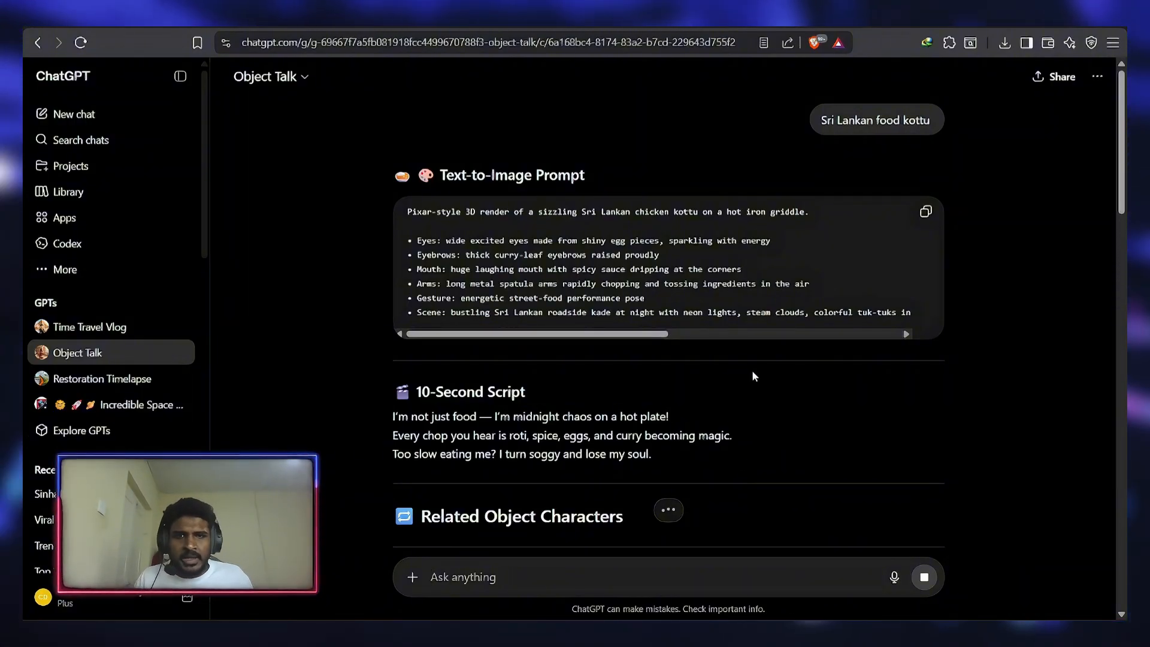
Step: Look through the kottu response and copy its main text-to-image prompt
scroll(752, 376, down, 3)
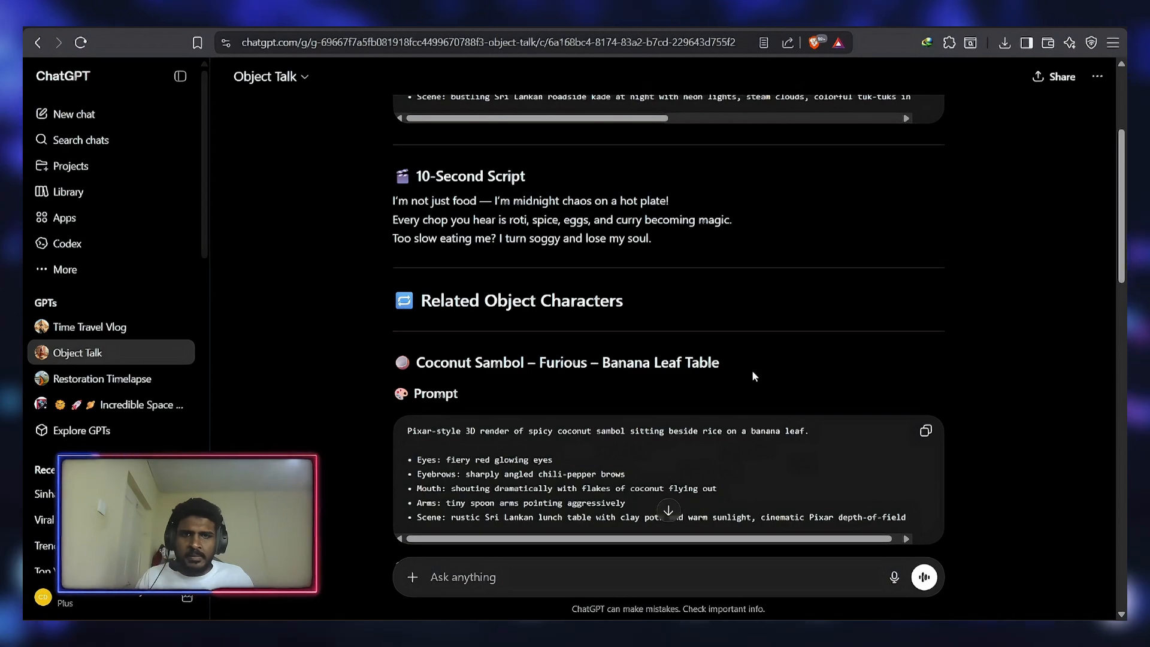
scroll(753, 376, down, 4)
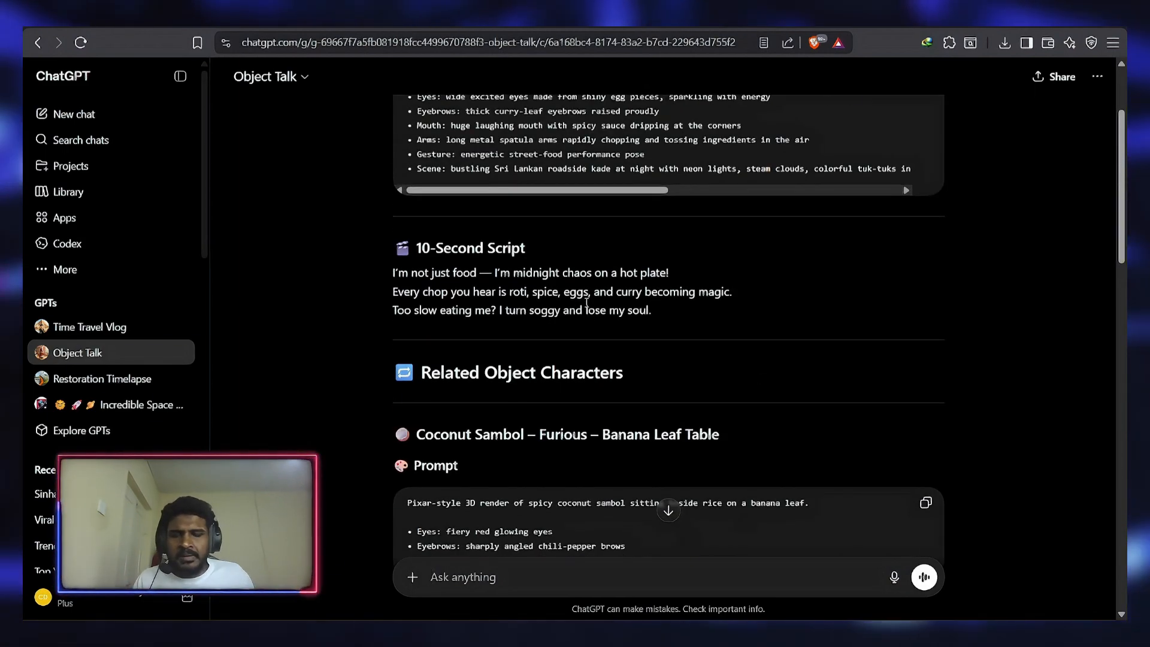
scroll(593, 294, up, 3)
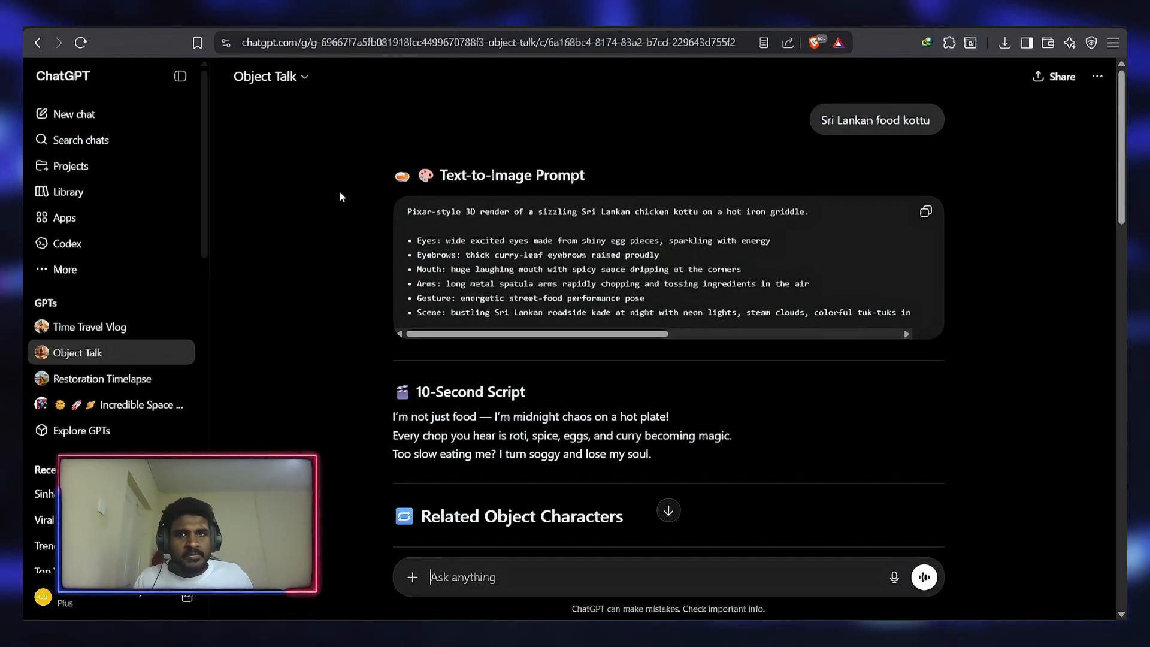
drag(407, 213, 836, 344)
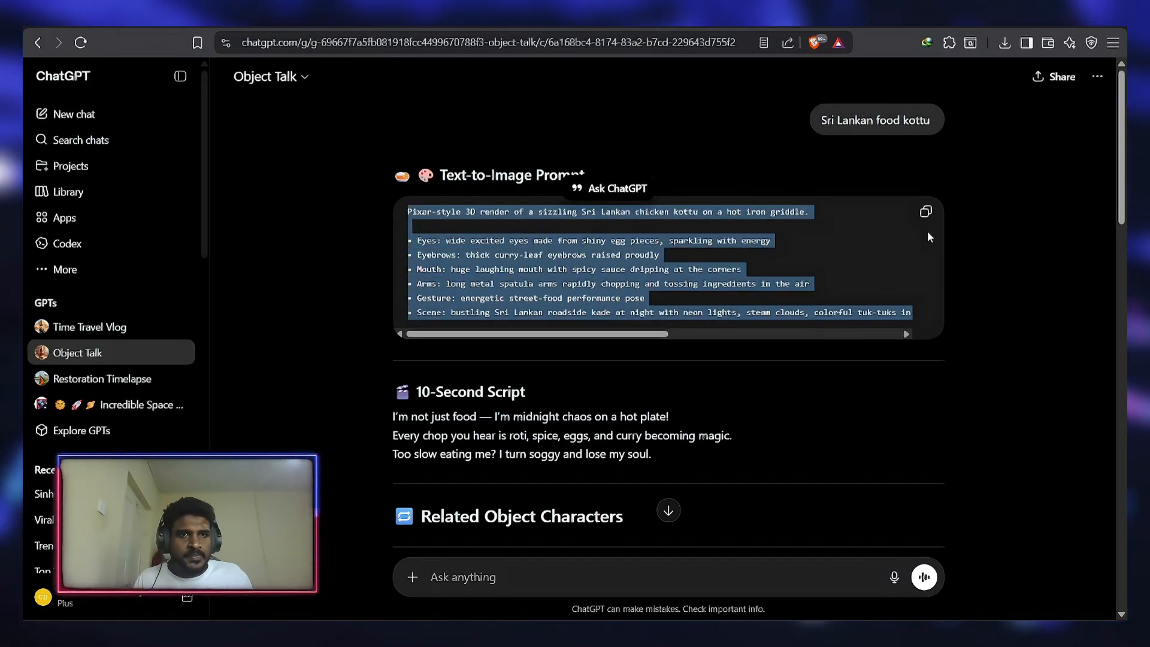
click(928, 212)
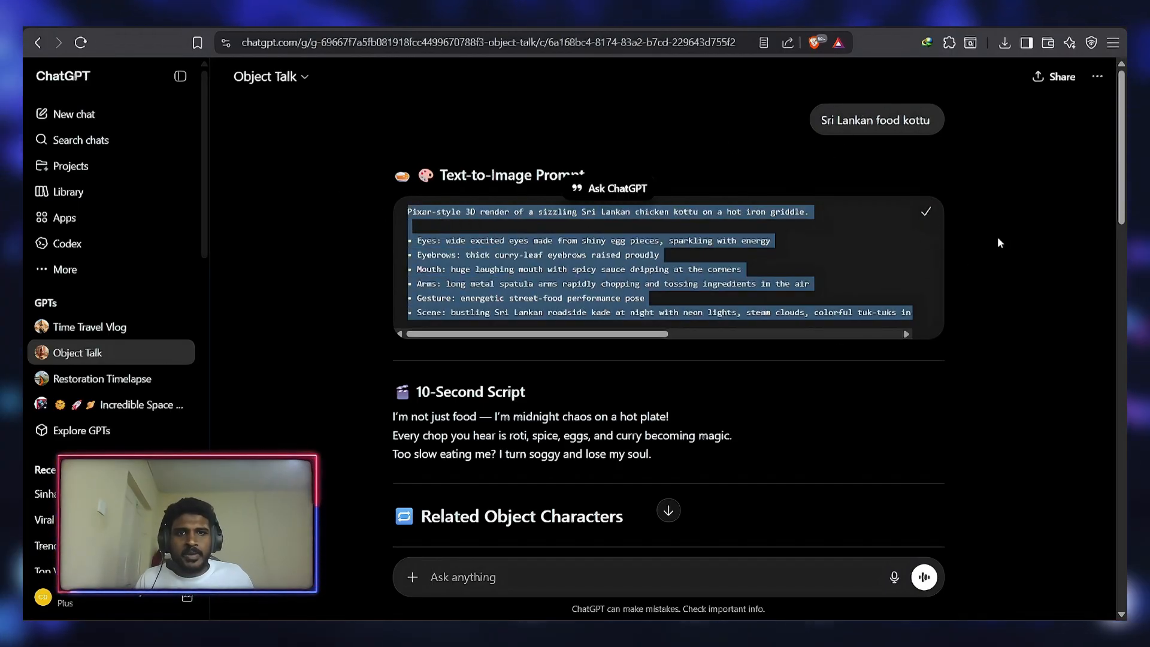
Step: Switch to Google Flow, paste the kottu prompt, set the output count to x4 and generate the images
click(940, 165)
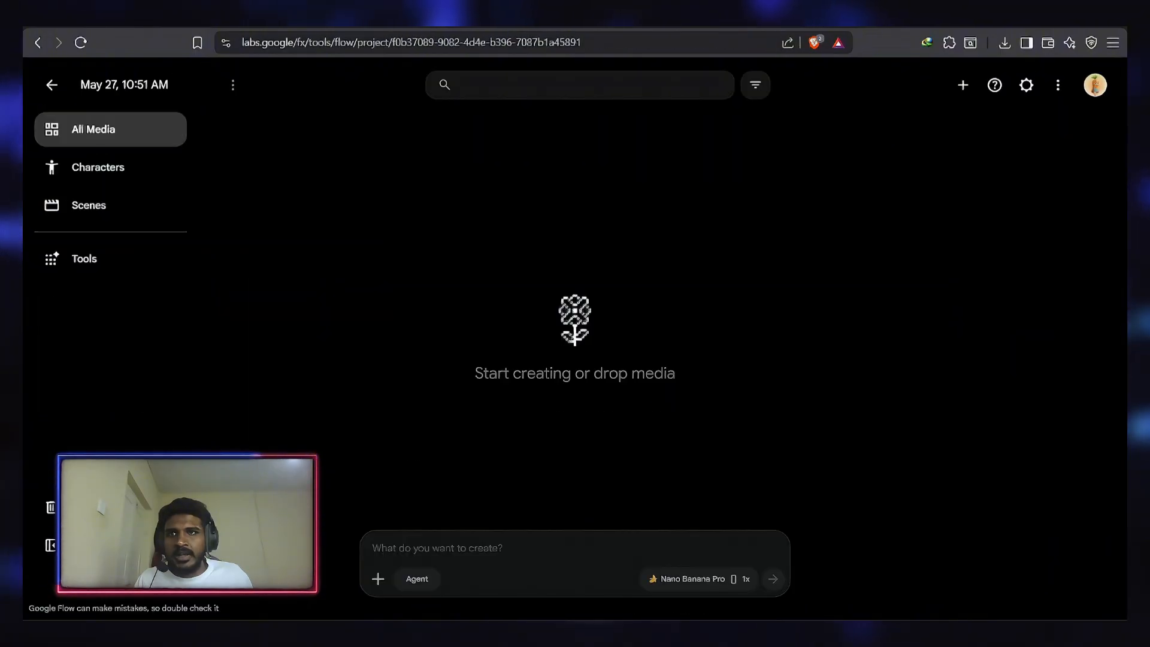
key(ctrl+v)
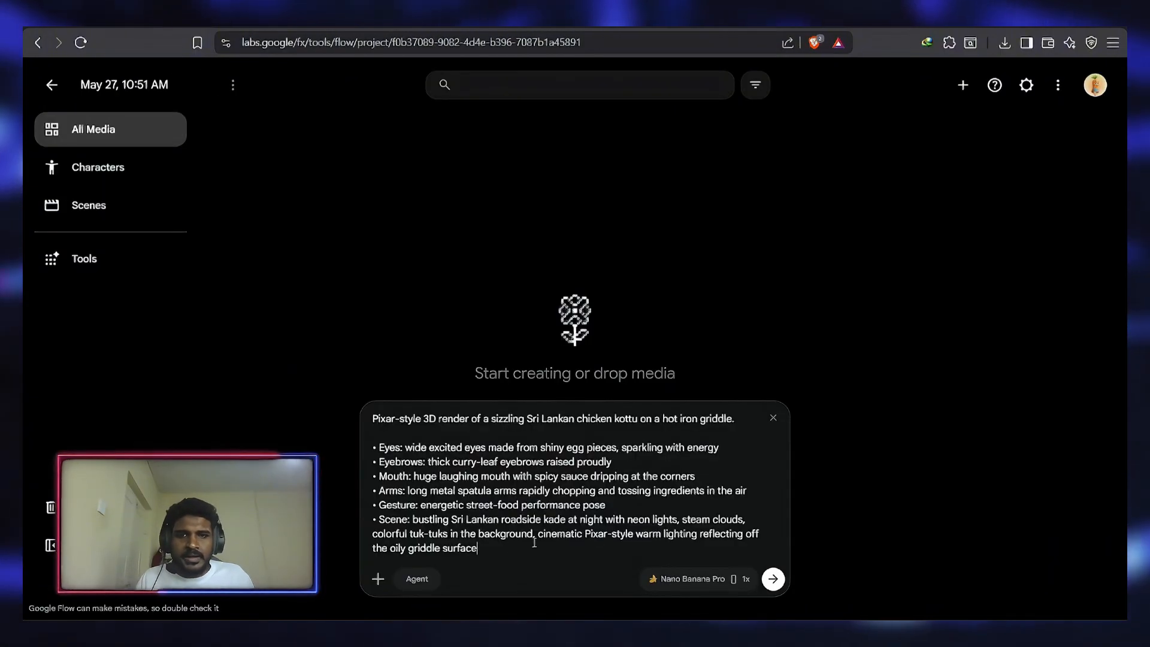
click(731, 579)
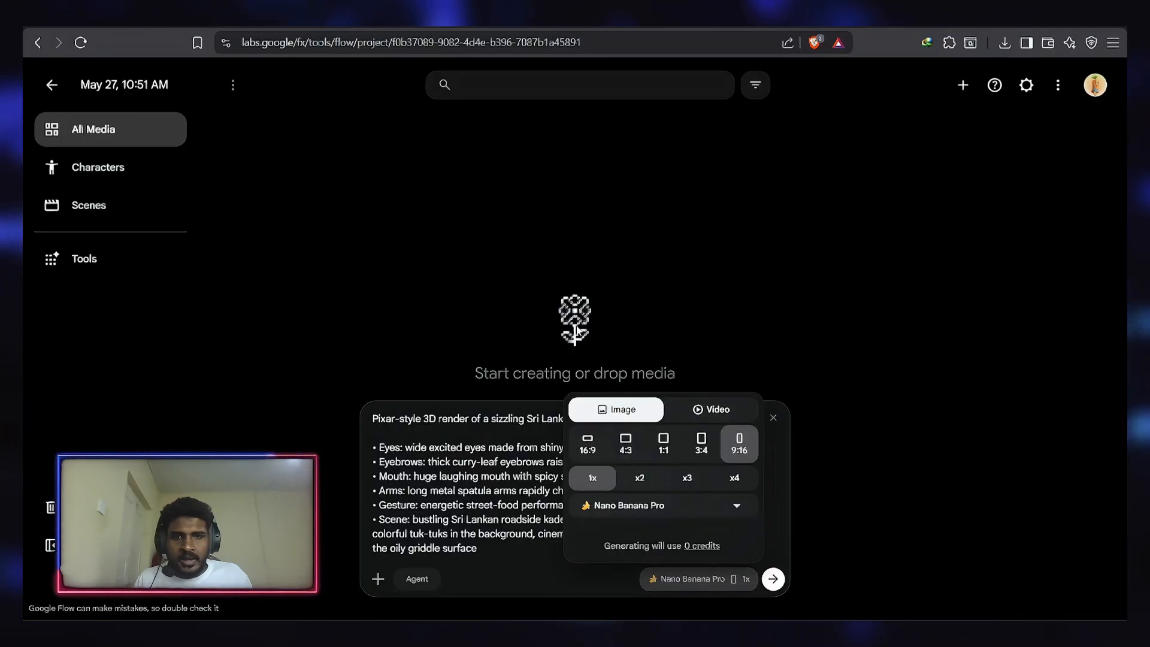
click(734, 478)
click(764, 575)
click(773, 578)
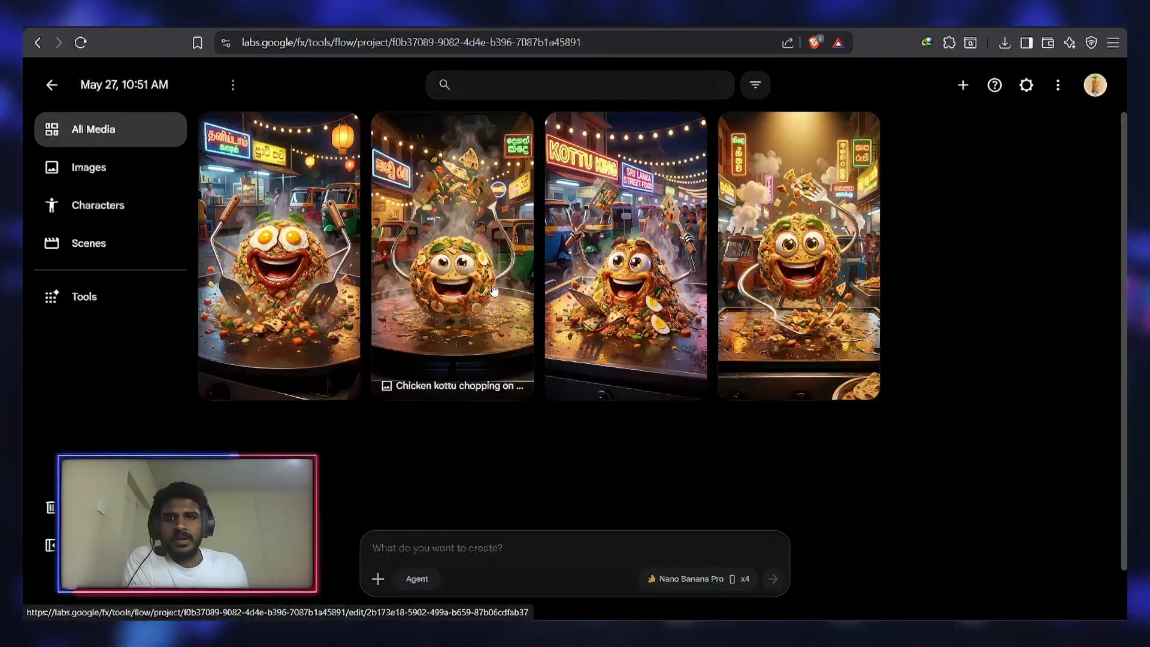
Step: Return to the Object Talk chat in ChatGPT and send the request "kottu inside the fridge"
mouse_move(488, 278)
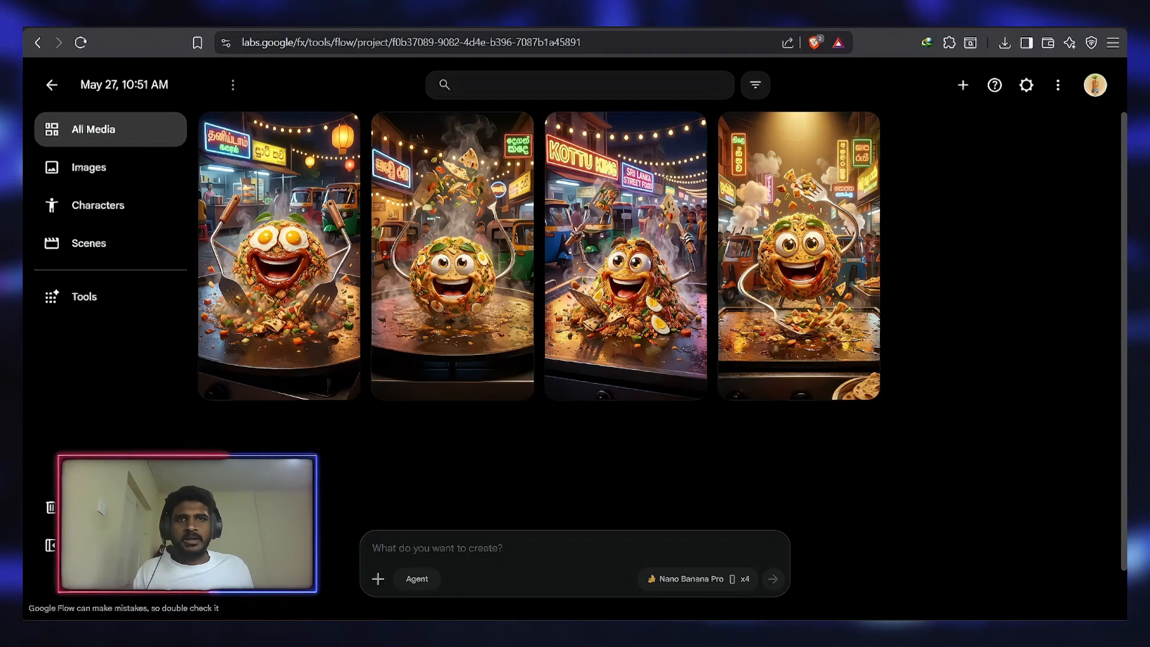
click(719, 27)
click(508, 572)
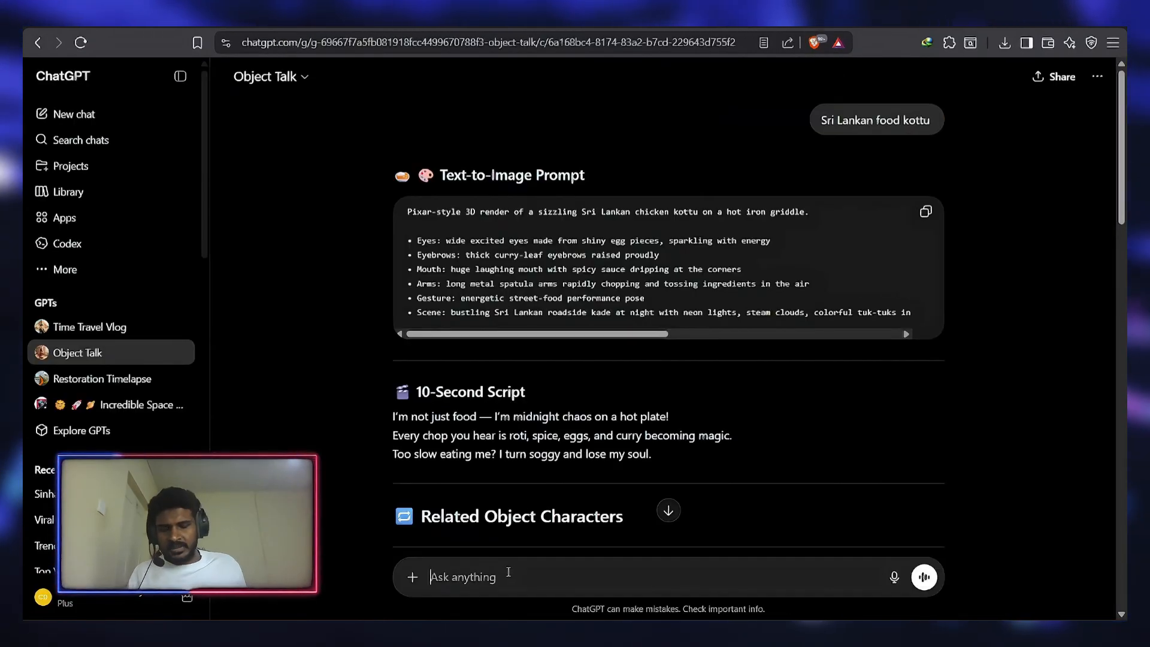
text(kottu )
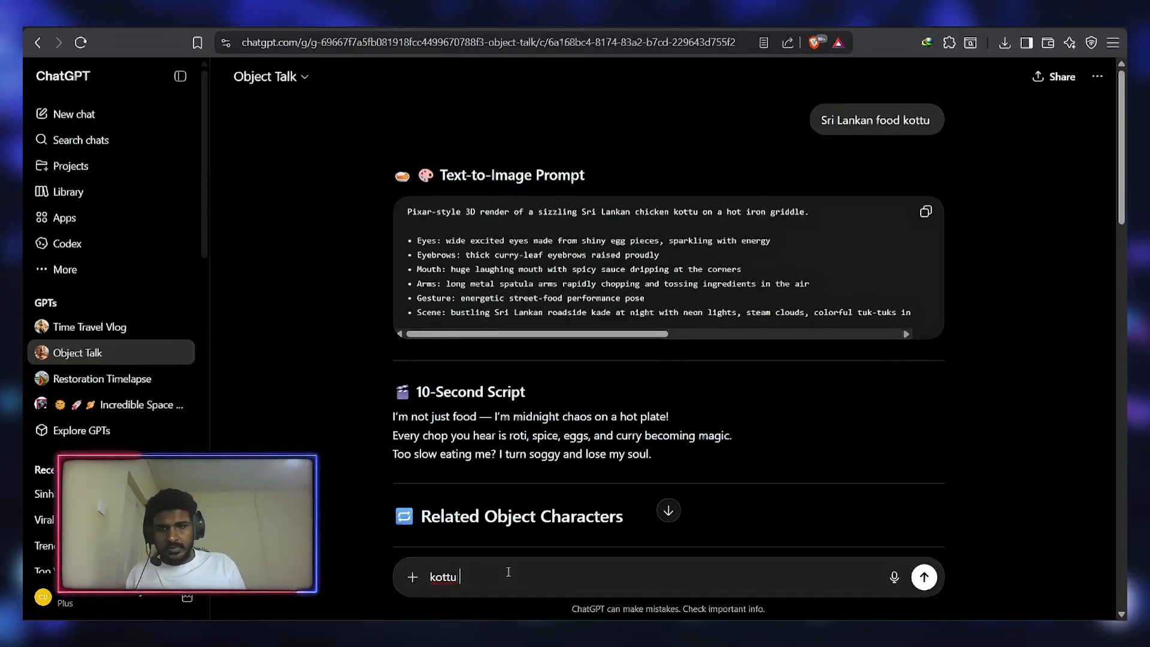
text(inside the fridge)
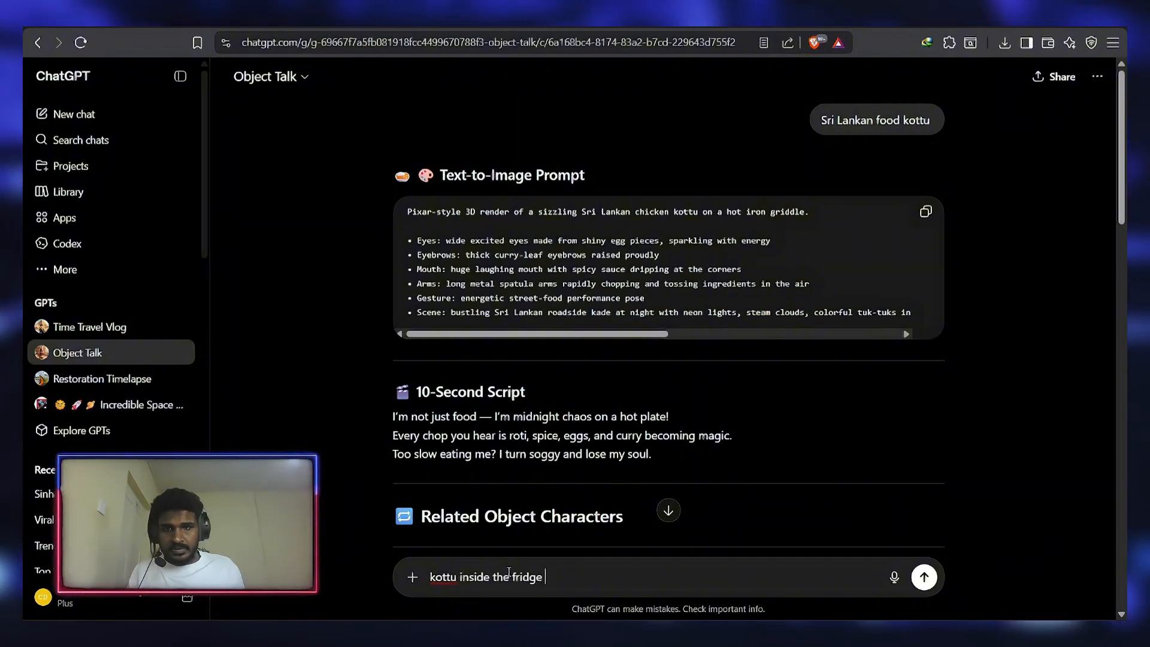
key(Return)
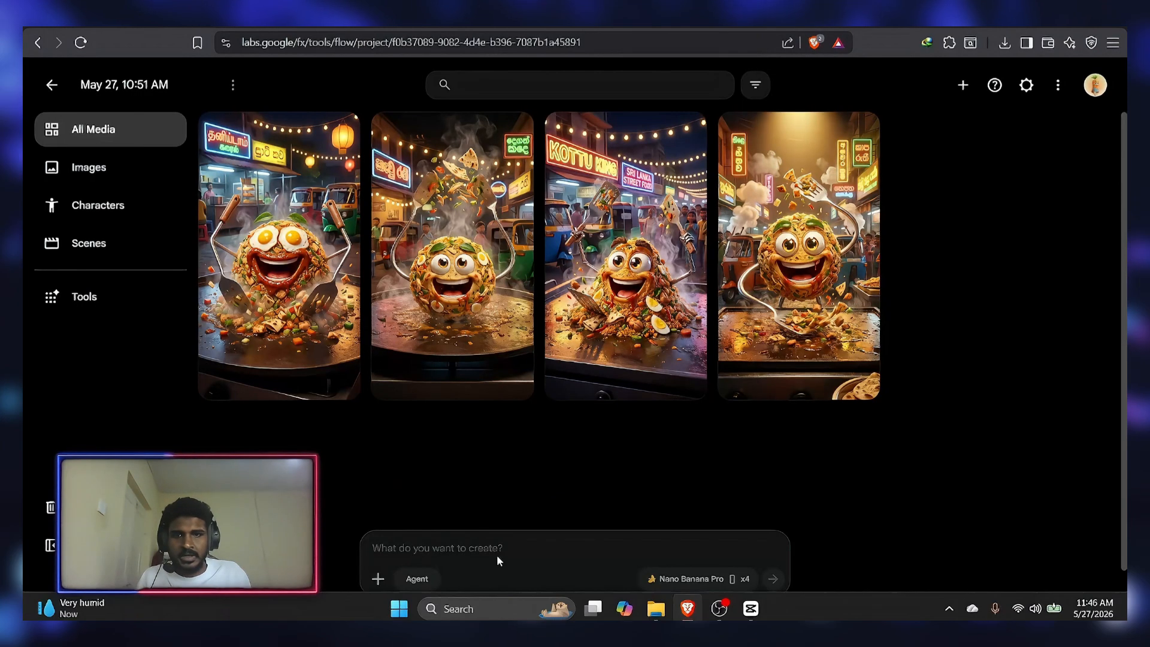
Step: In Google Flow, paste the prompt for leftover kottu in a refrigerator and generate its images with Nano Banana Pro
key(ctrl+v)
key(Return)
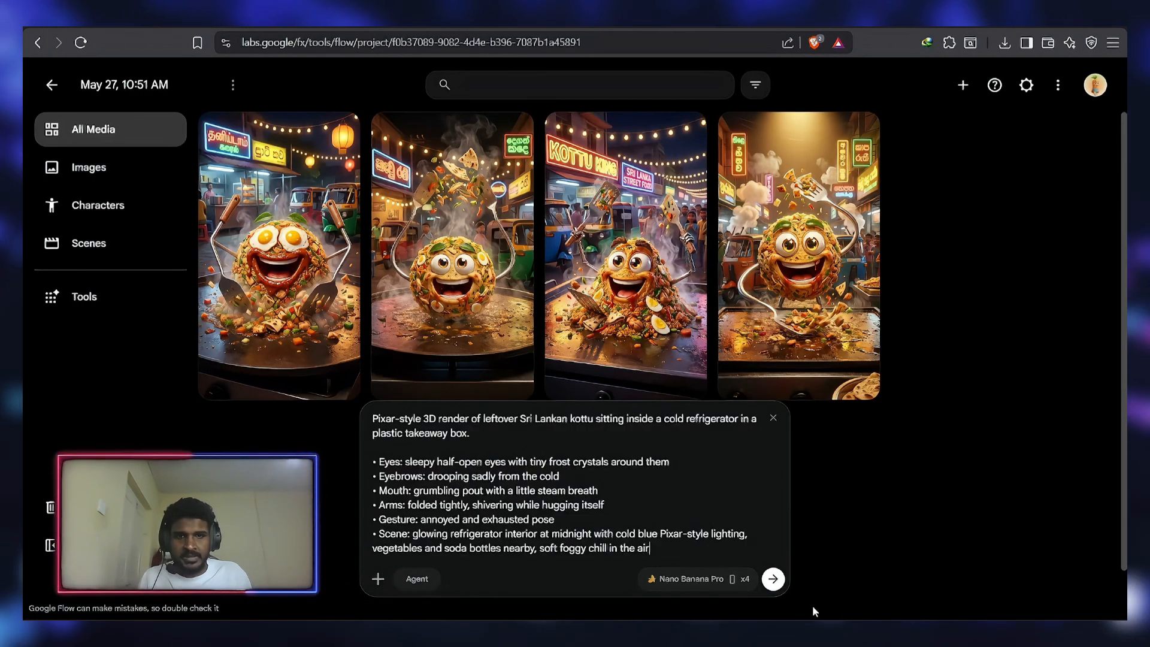
click(689, 579)
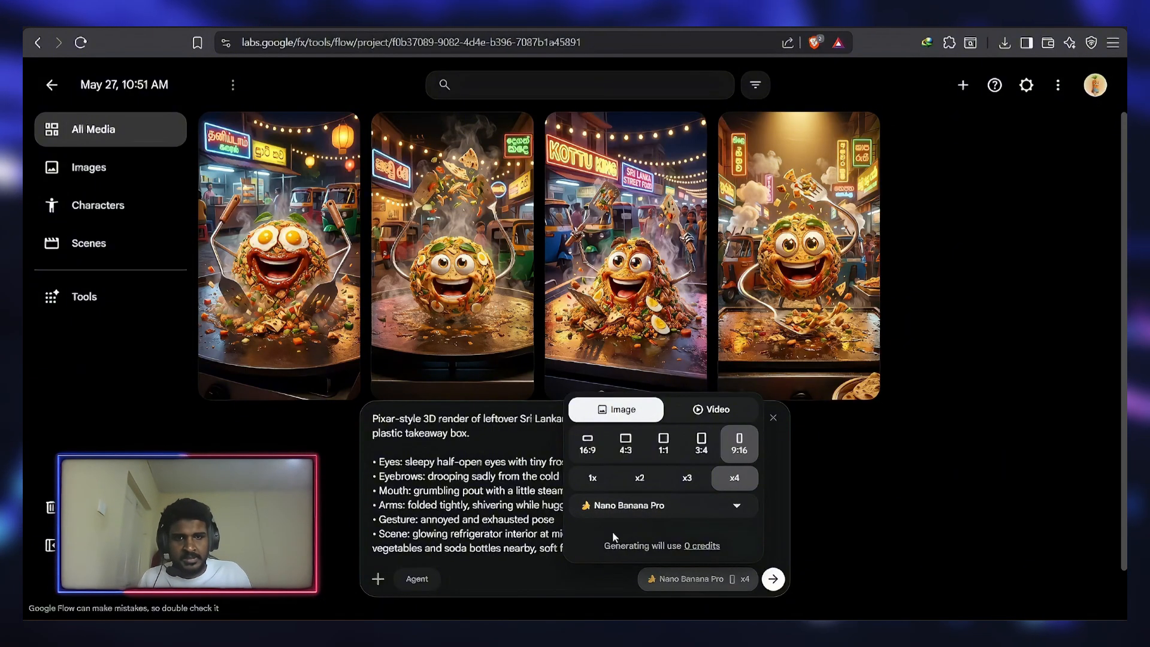
click(774, 580)
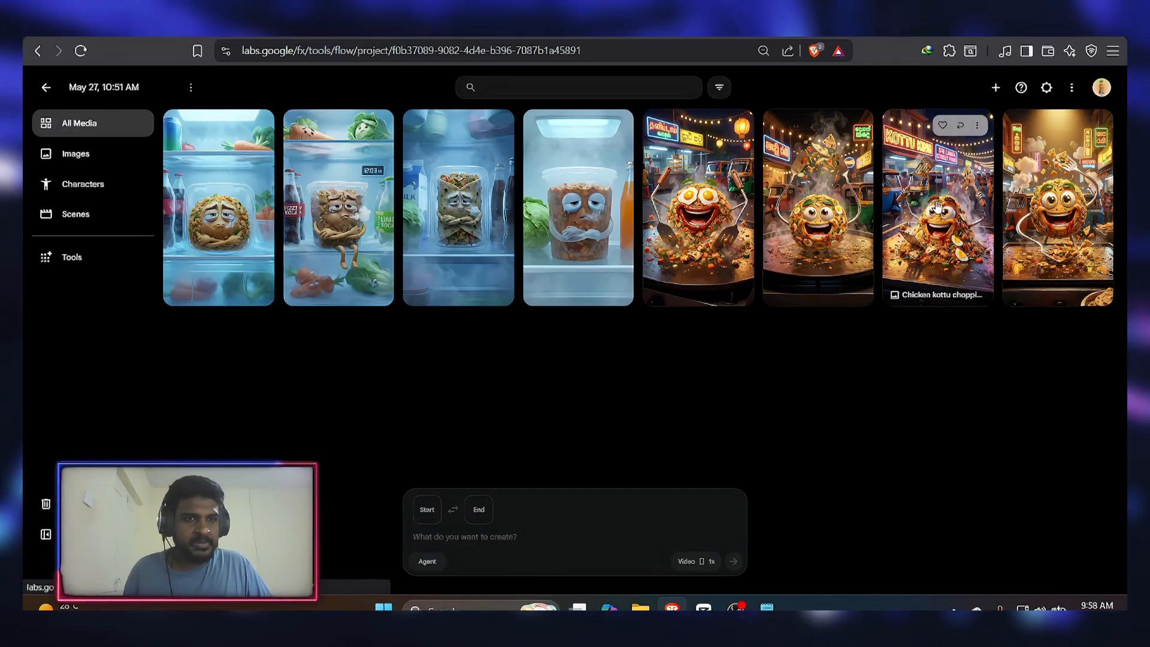
Step: Add the kottu image with the "Kottu King" sign to the video prompt as the start frame
click(978, 125)
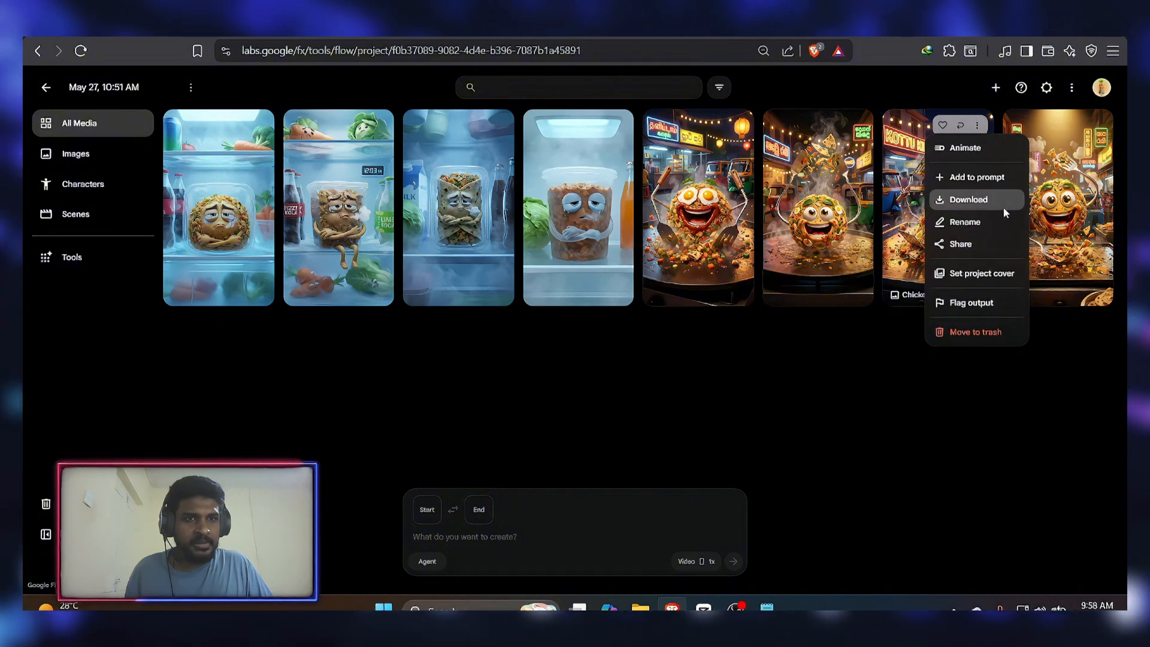
click(904, 359)
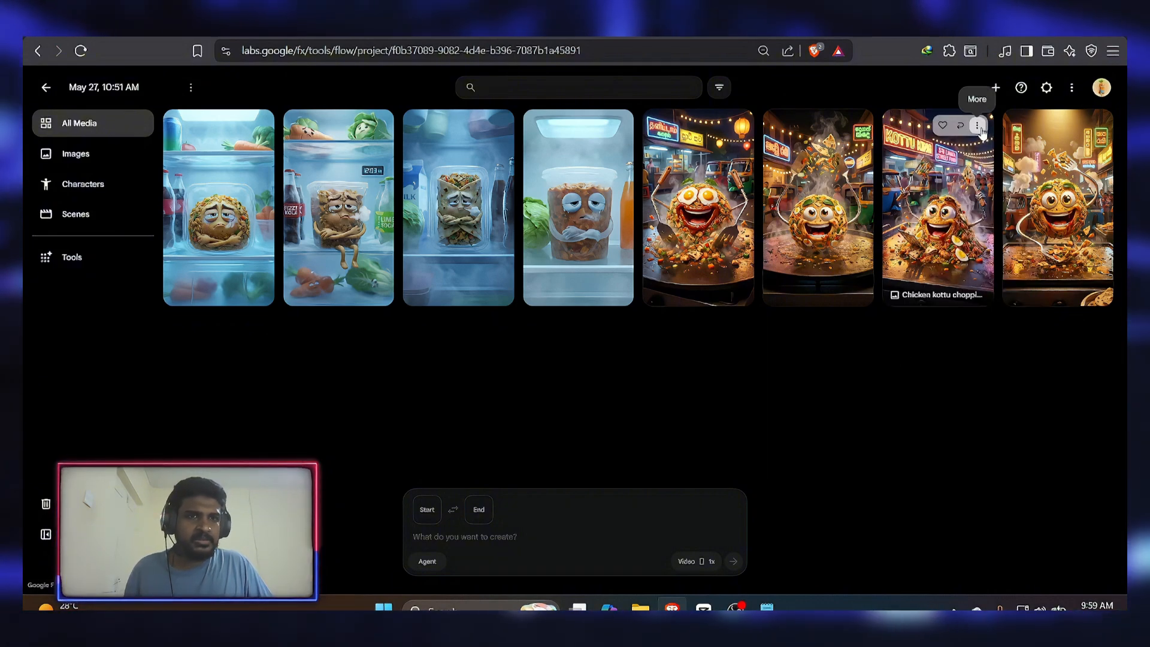
click(979, 127)
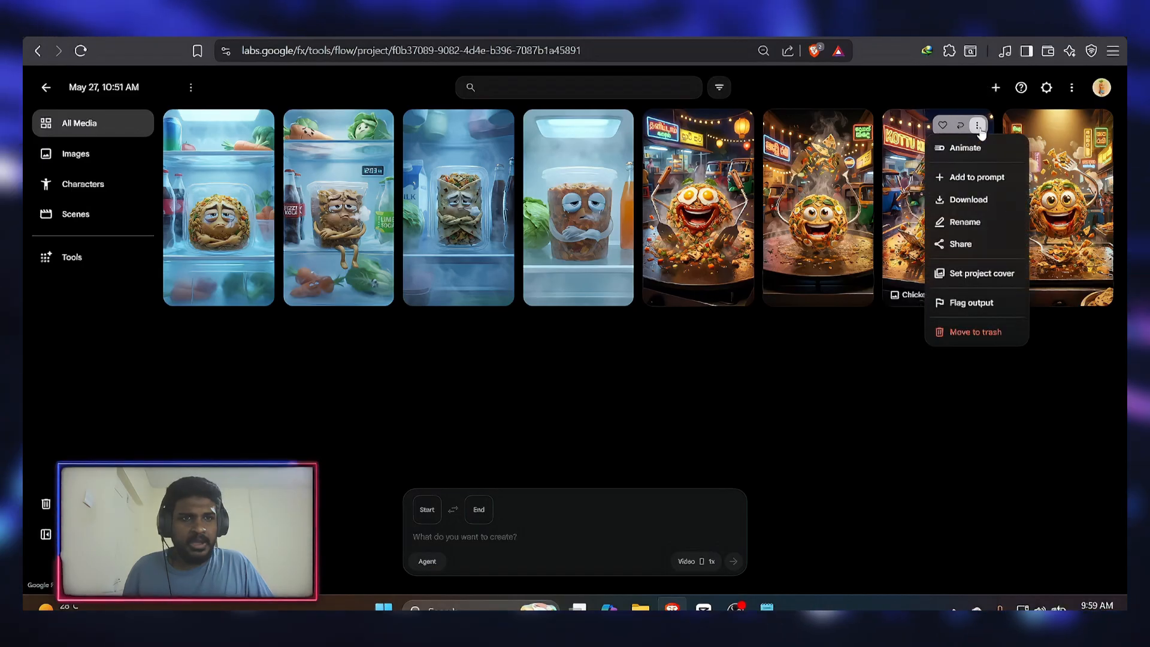
click(978, 178)
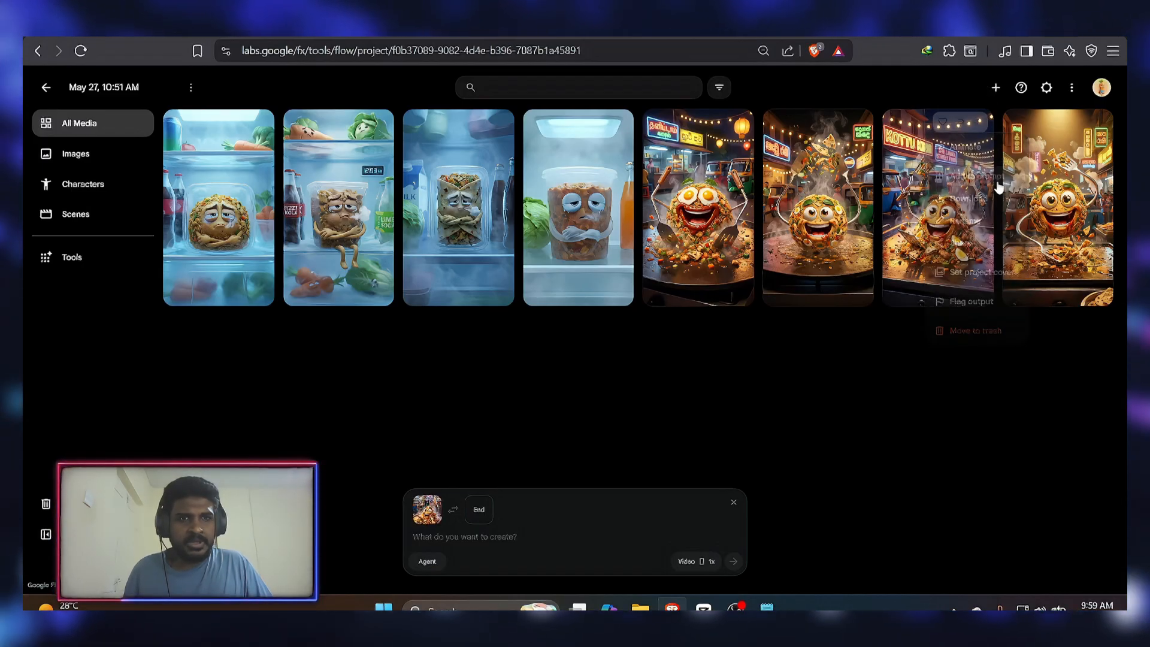
click(518, 538)
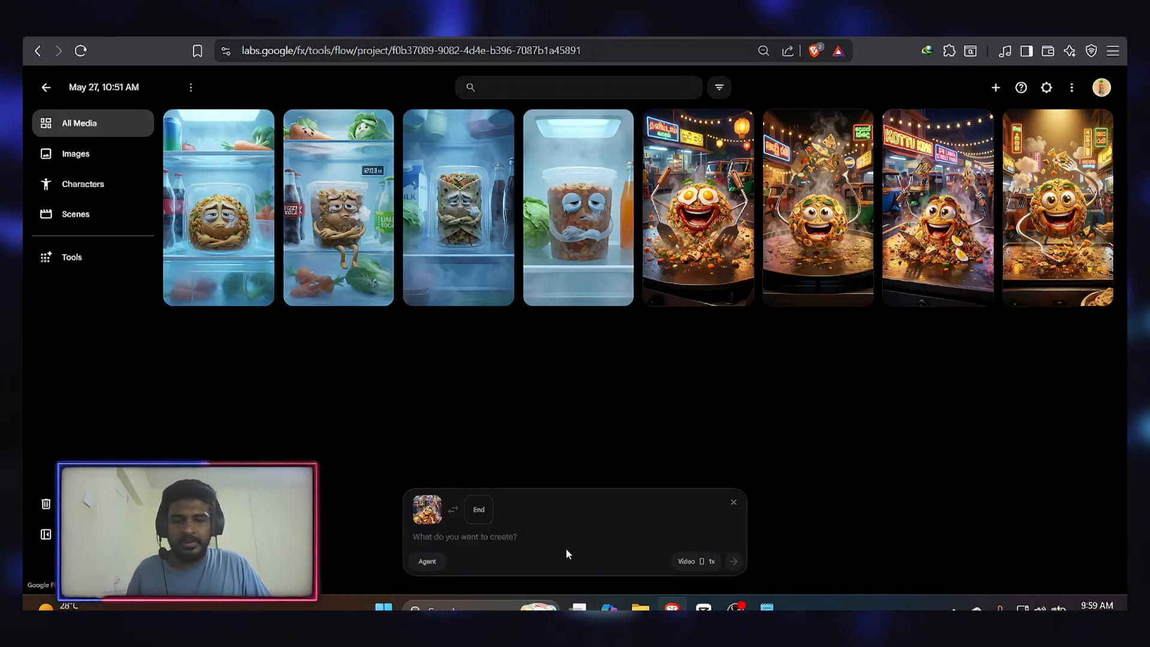
Step: Check the video generation settings and their credit cost, and view the account's membership details
click(698, 562)
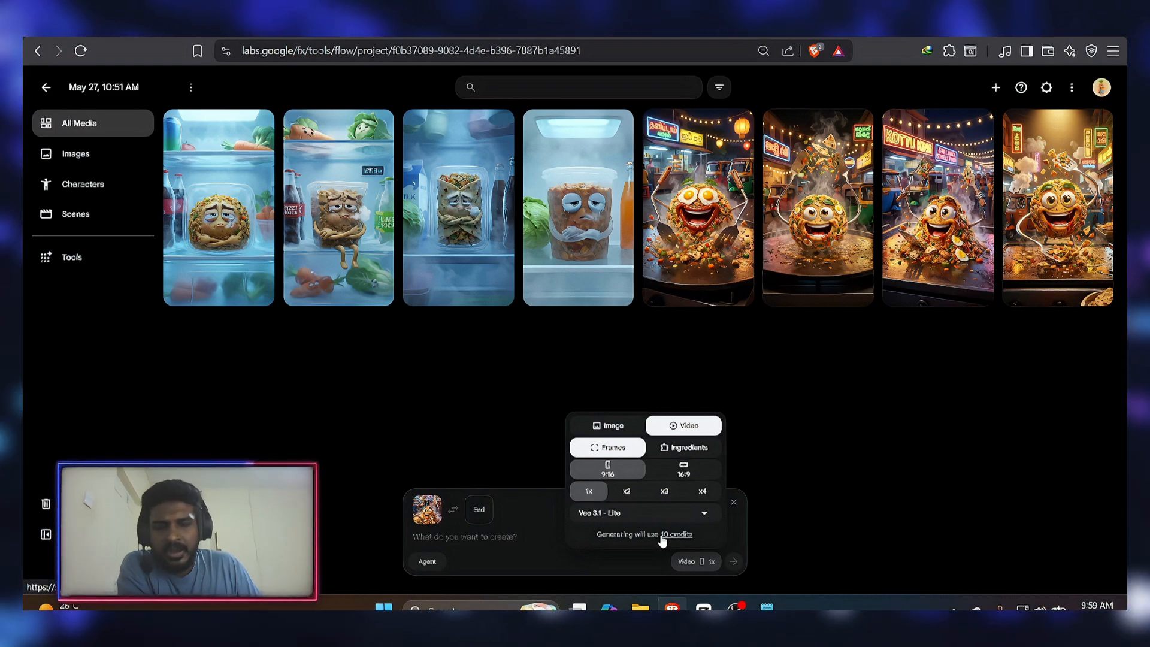
click(1100, 89)
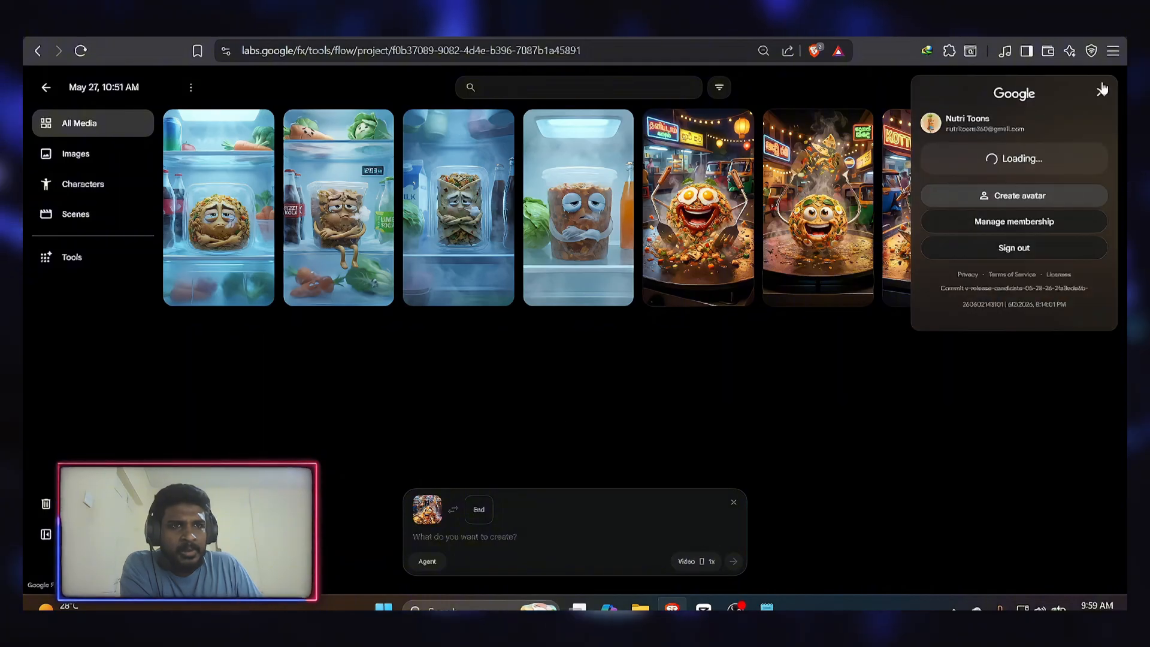
click(1102, 93)
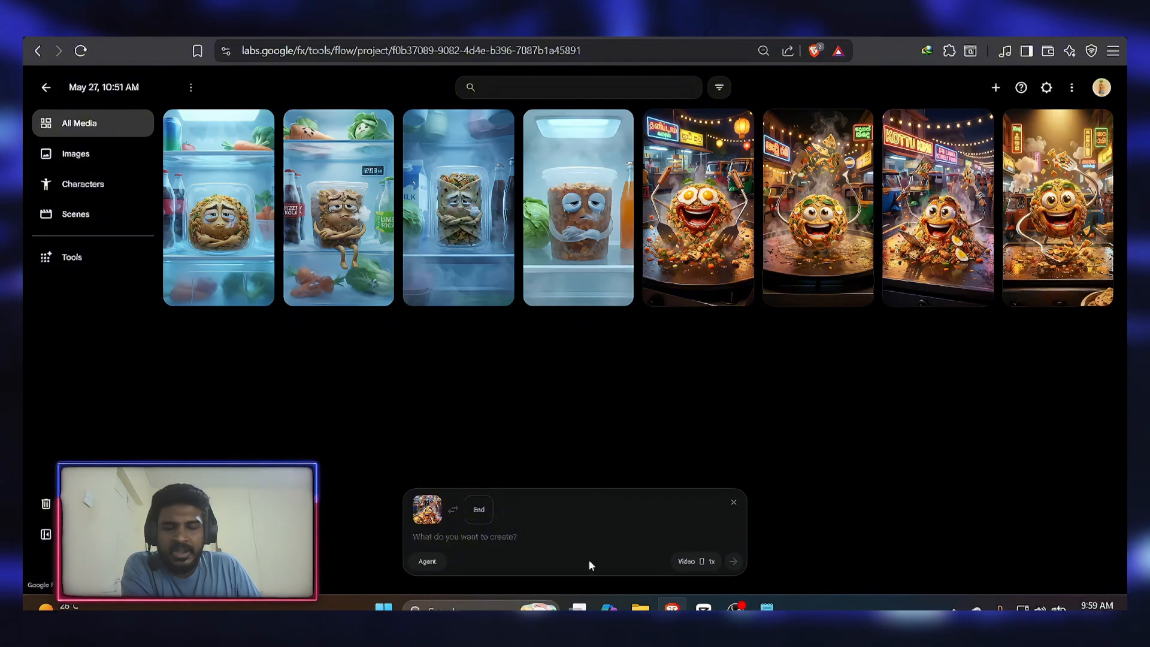
Step: Check the video generation settings, switch to the Sinhala Unicode typing page, hide its letter chart and select the converted script
click(695, 561)
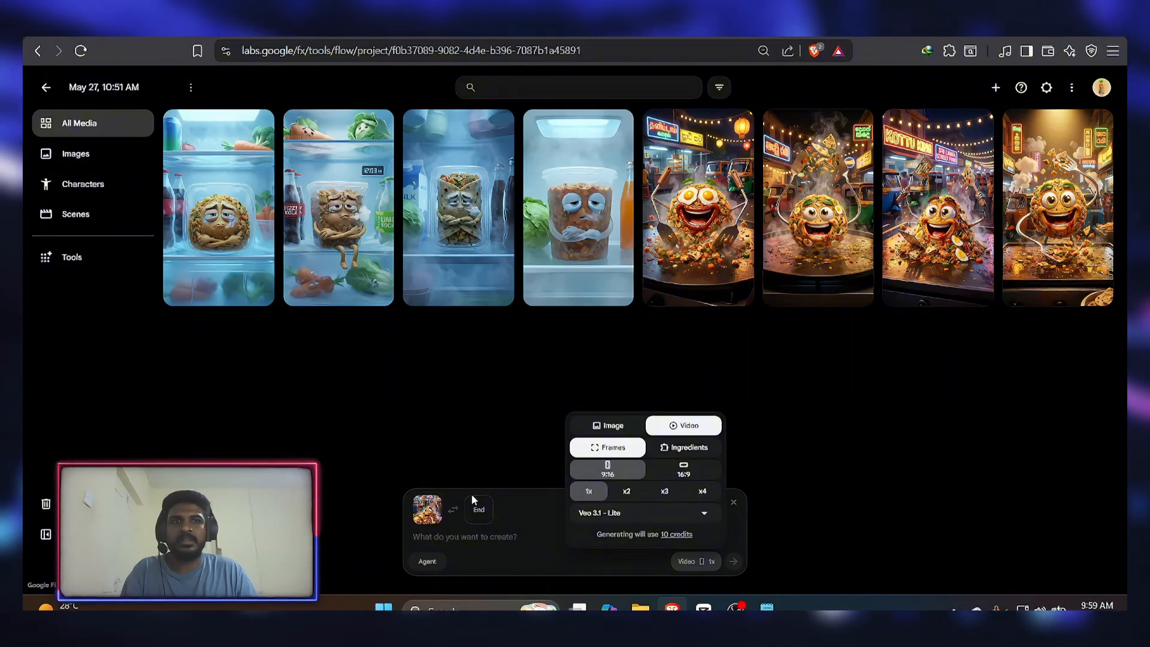
click(787, 37)
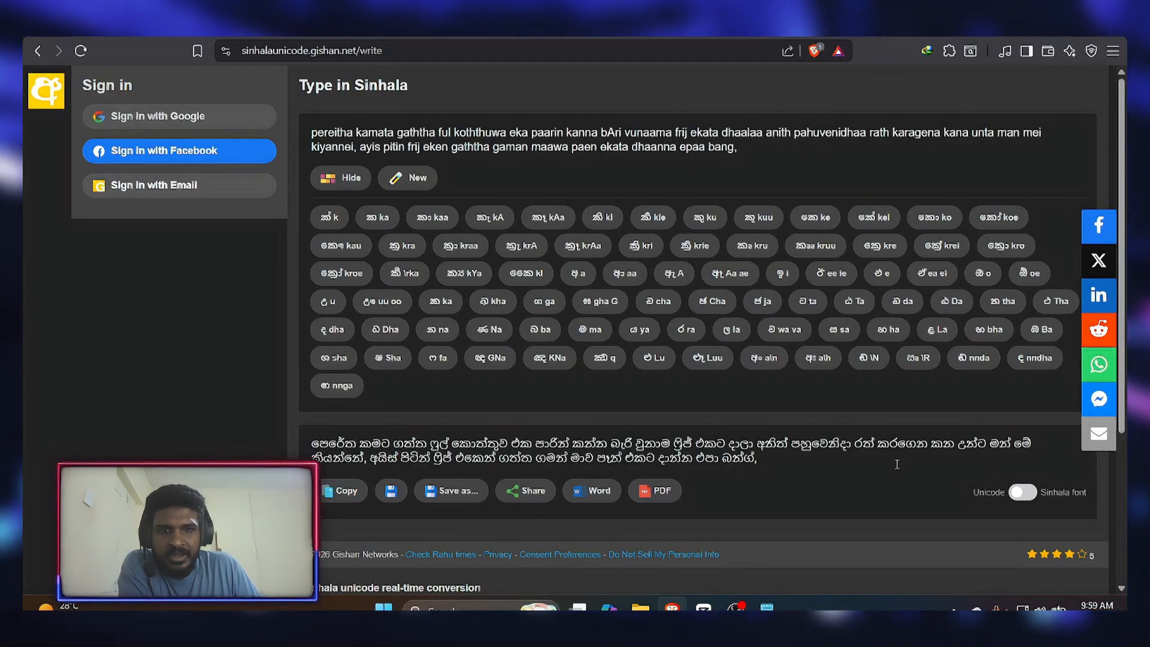
click(357, 185)
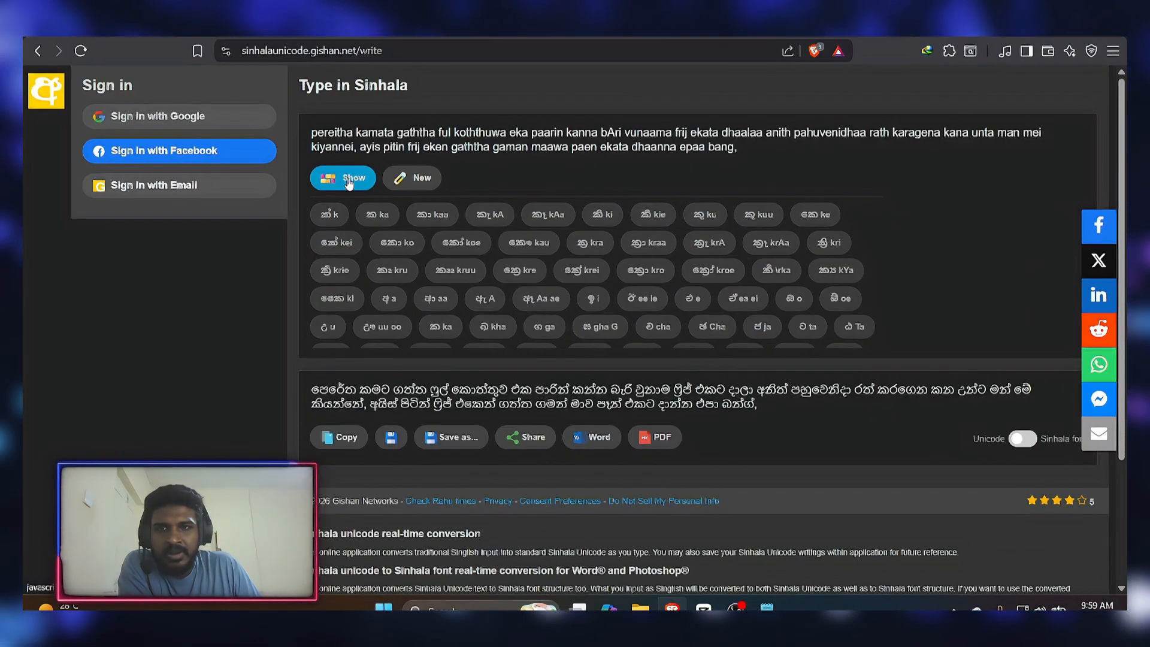
click(353, 180)
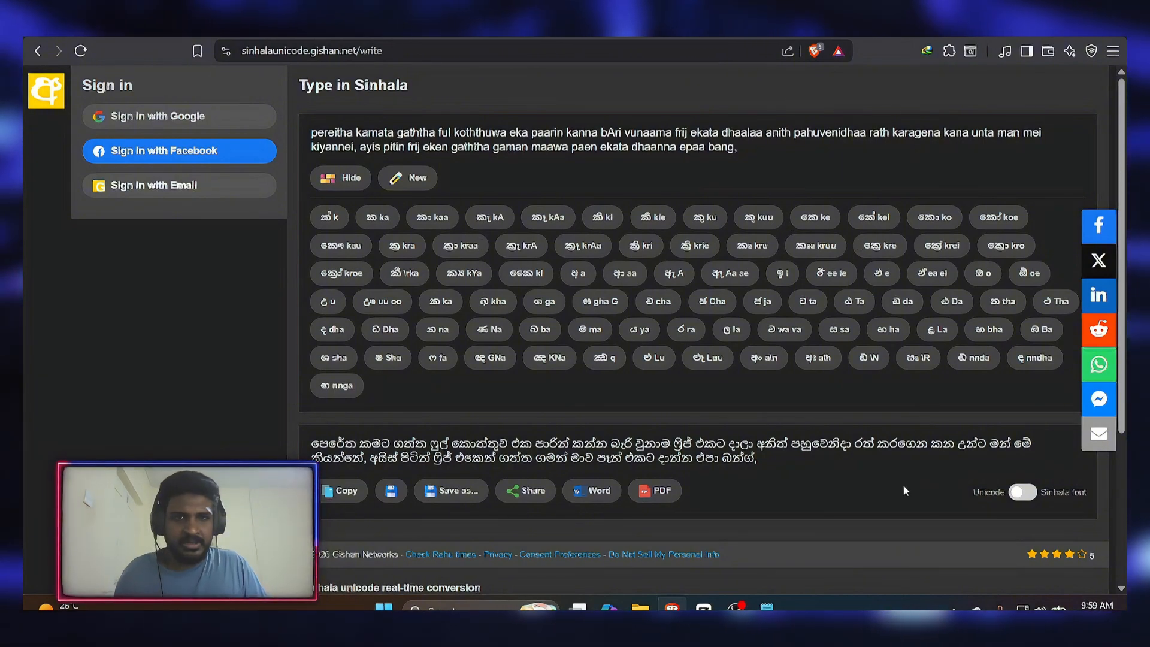
click(342, 179)
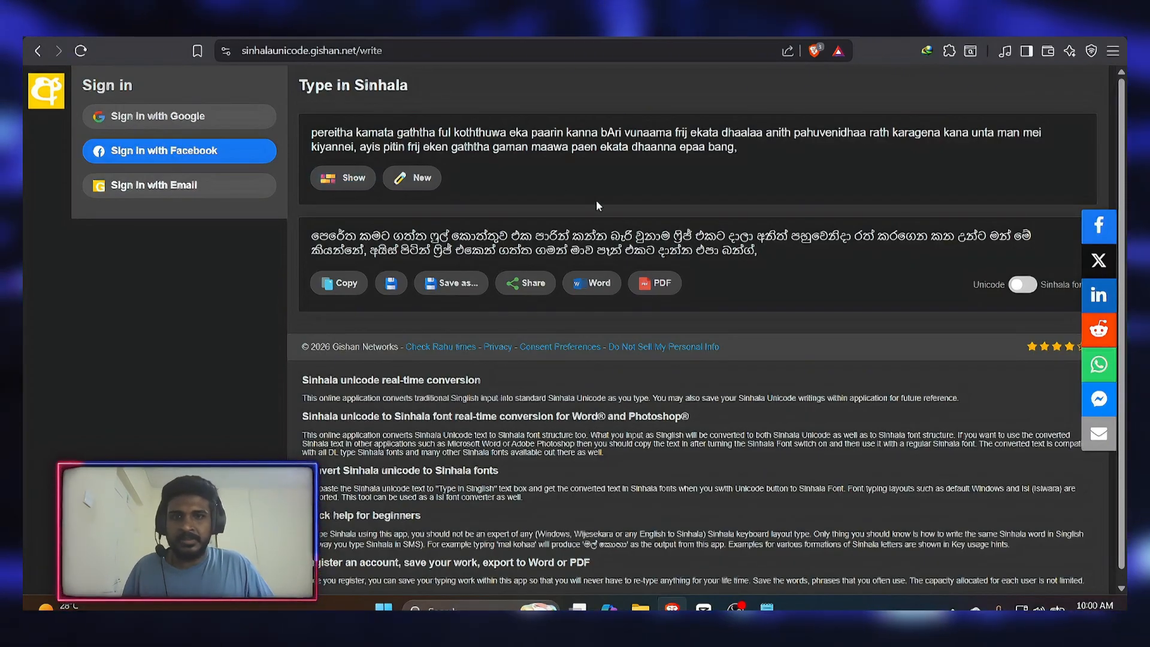
triple_click(804, 261)
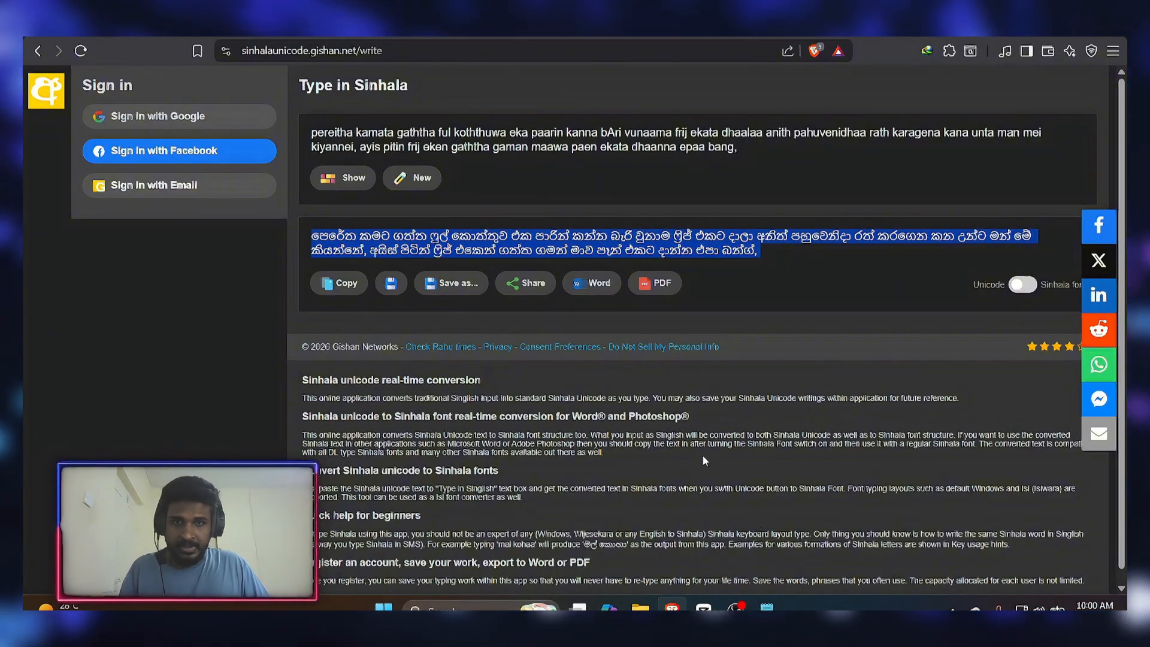
Step: Switch to Notepad, maximize the video prompt note and remove the blank line above the Sinhala script
click(767, 608)
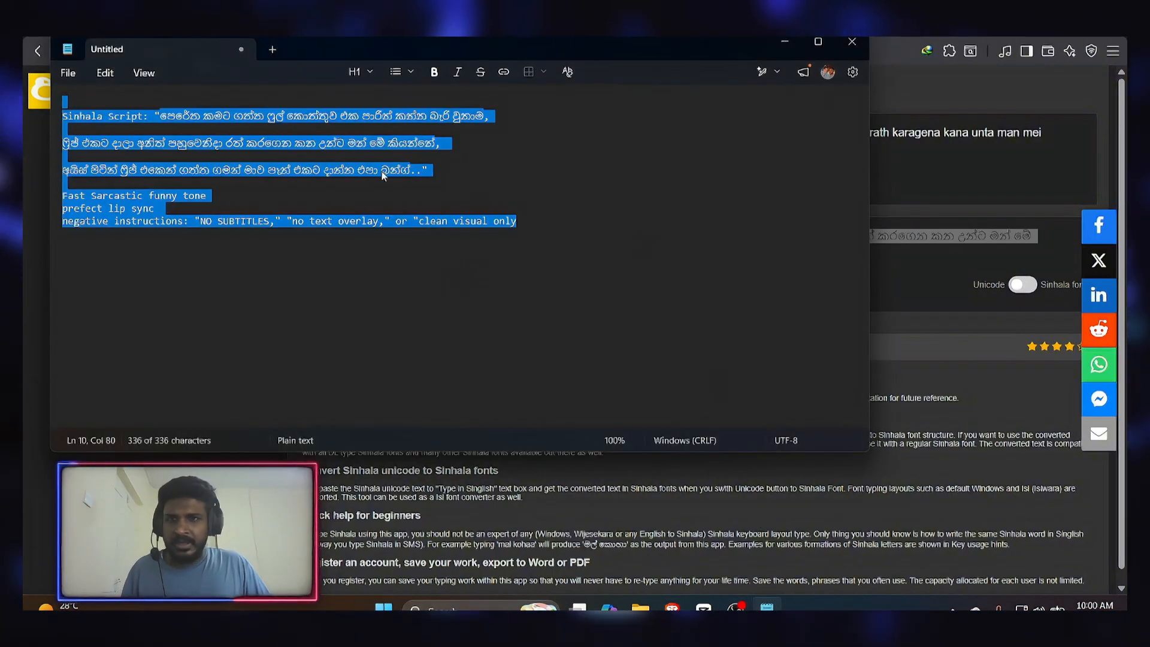
drag(687, 50, 879, 99)
double_click(879, 103)
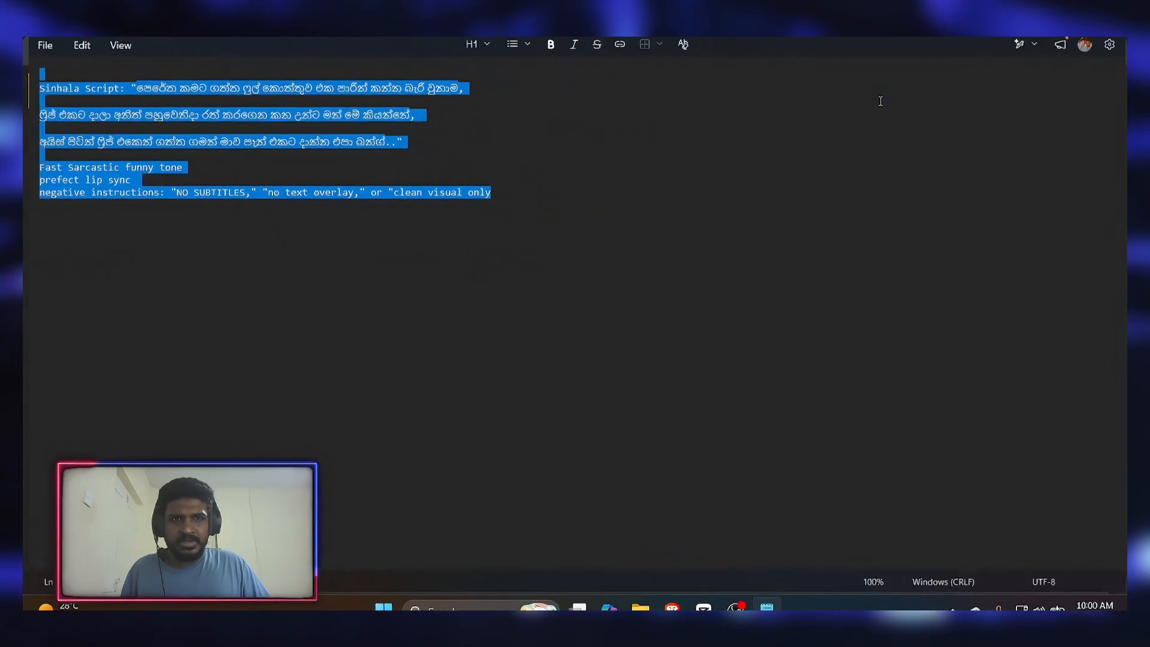
click(35, 88)
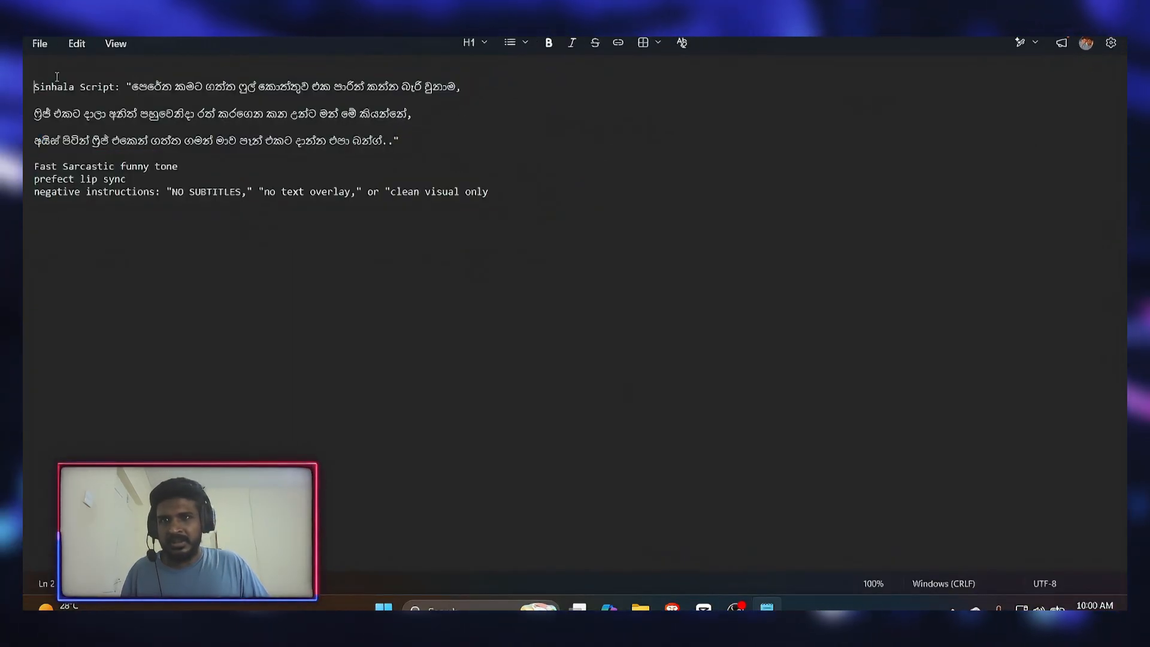
key(BackSpace)
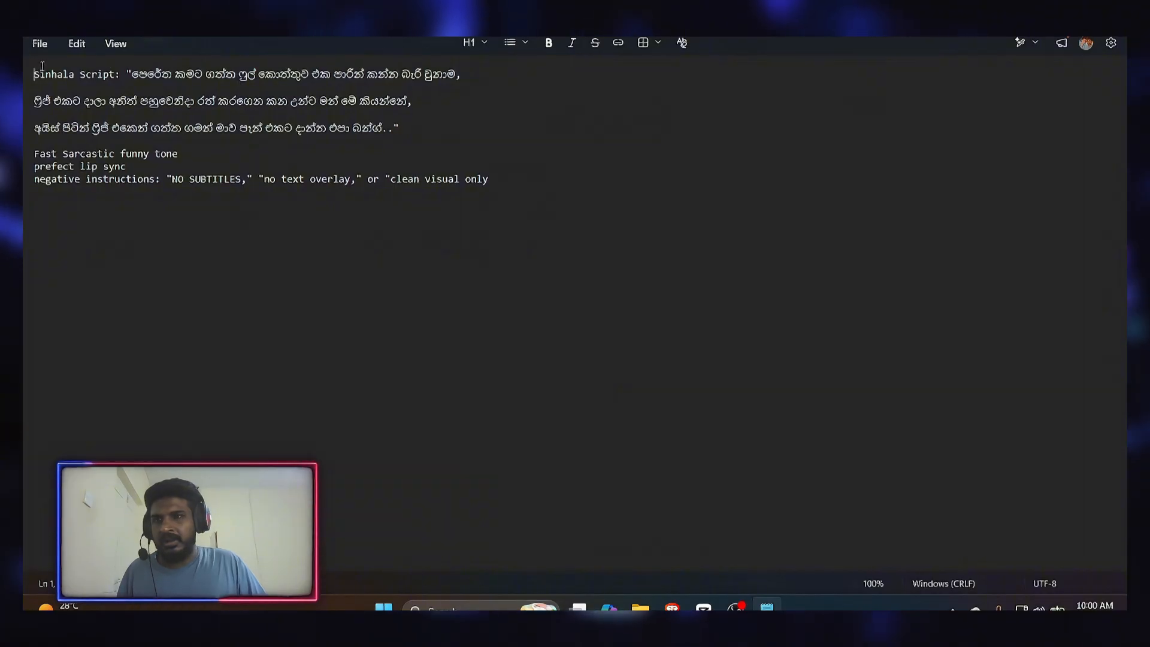
drag(35, 74, 395, 144)
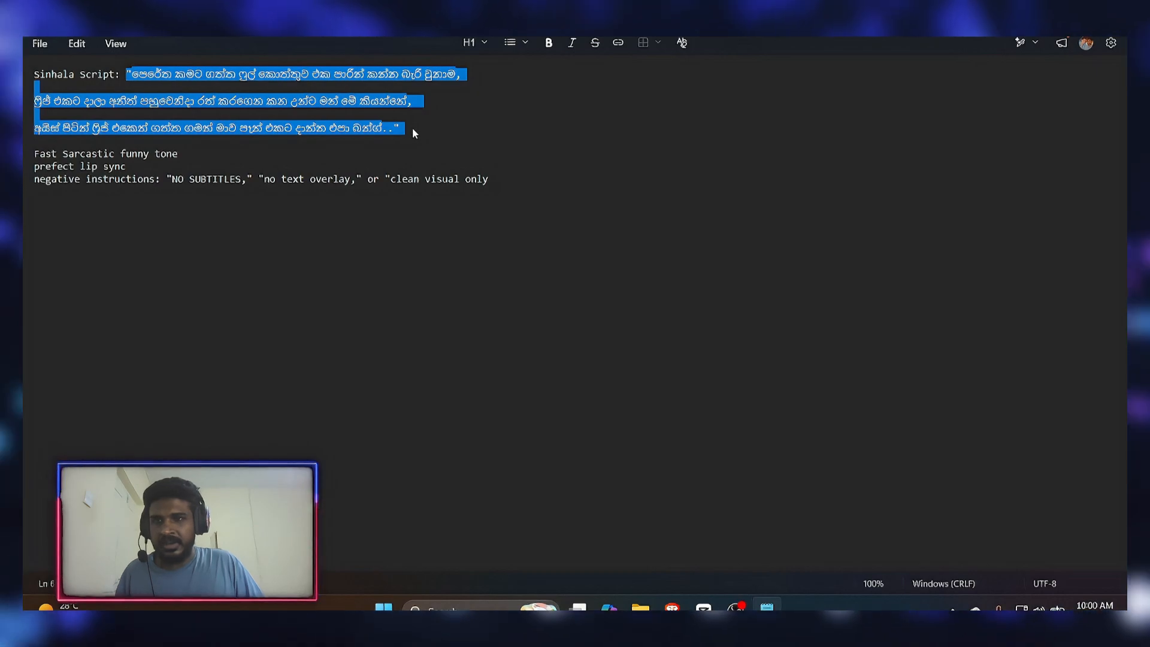
click(87, 166)
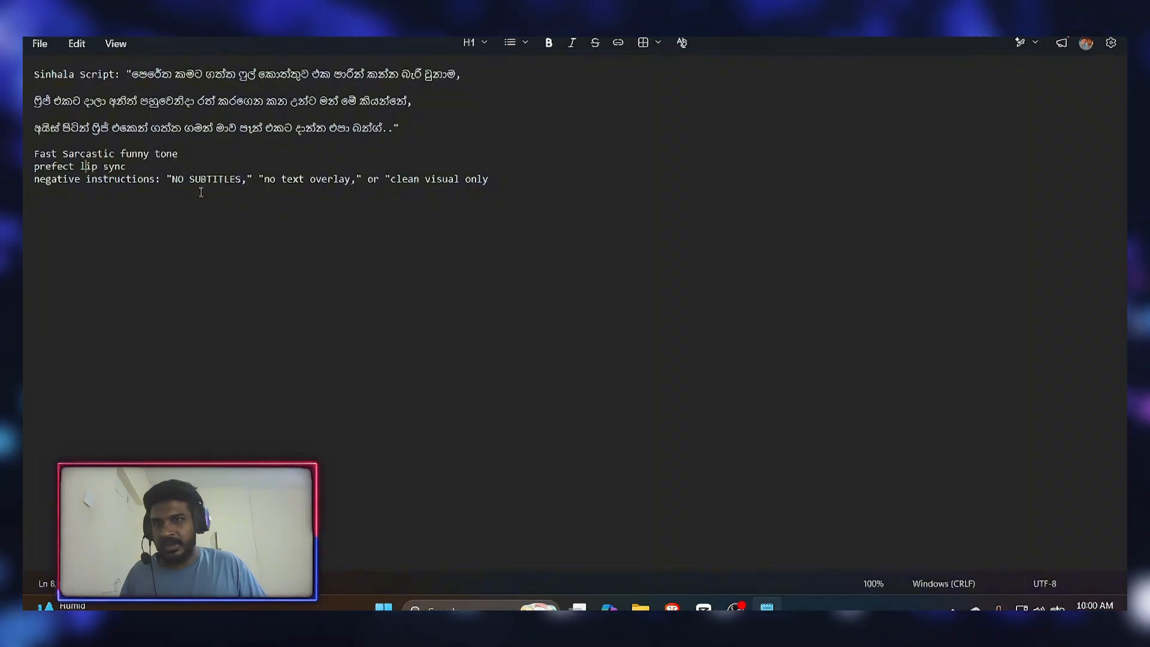
Step: Copy the entire note with the Sinhala script and instructions into Google Flow's video prompt and generate the video
key(ctrl+a)
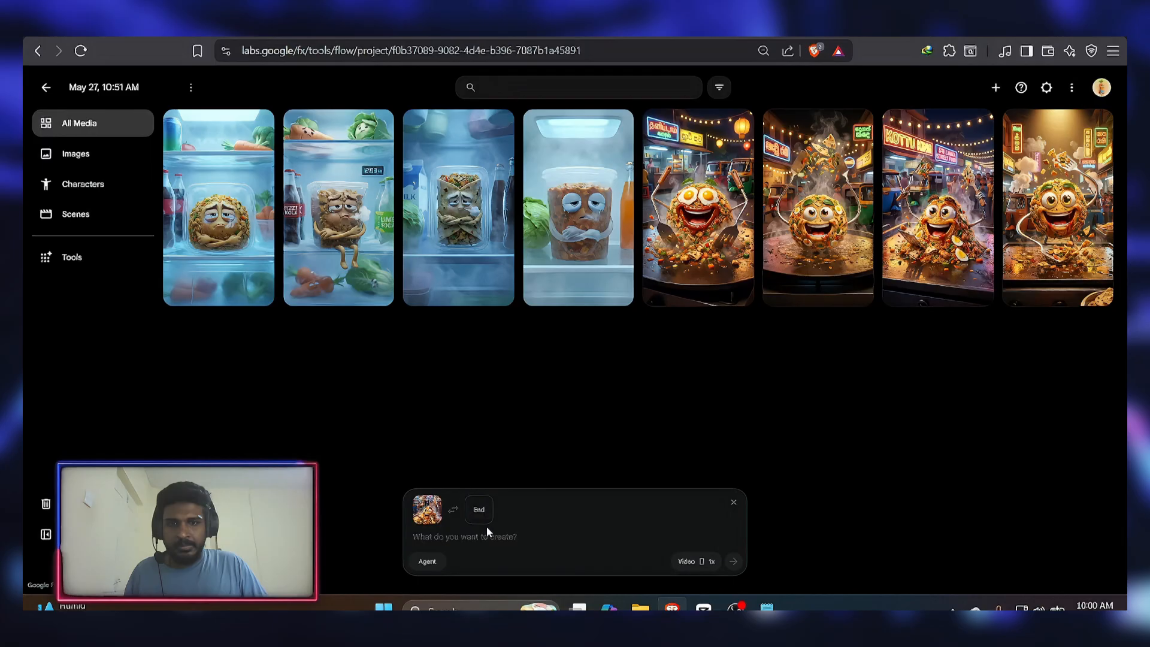
click(491, 540)
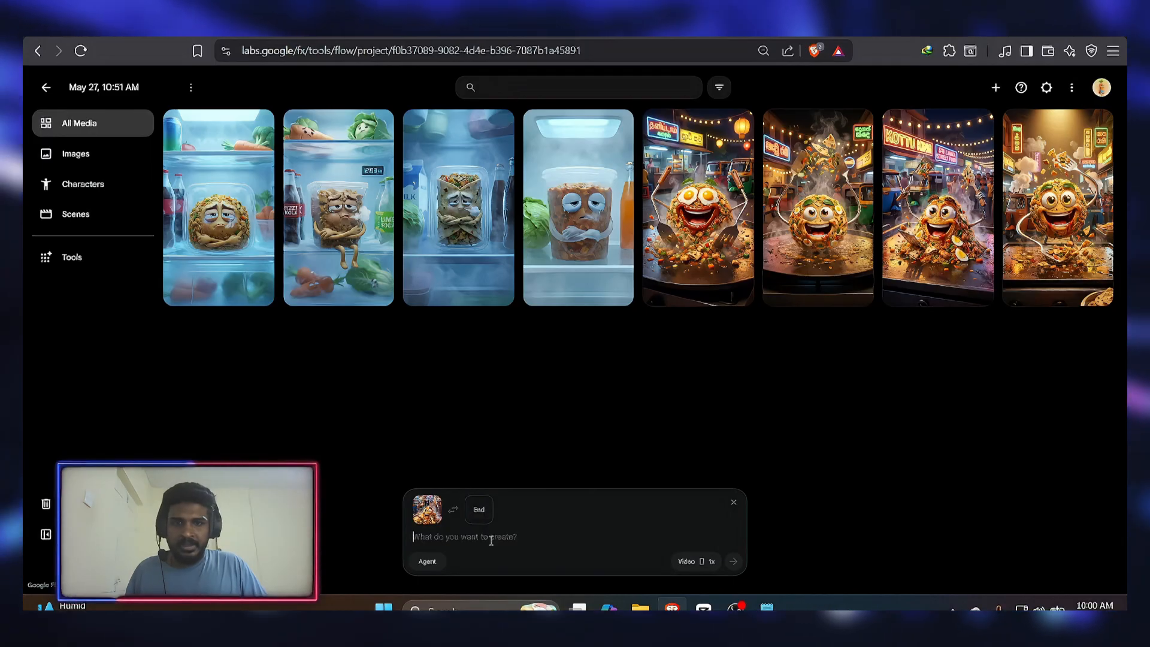
key(ctrl+v)
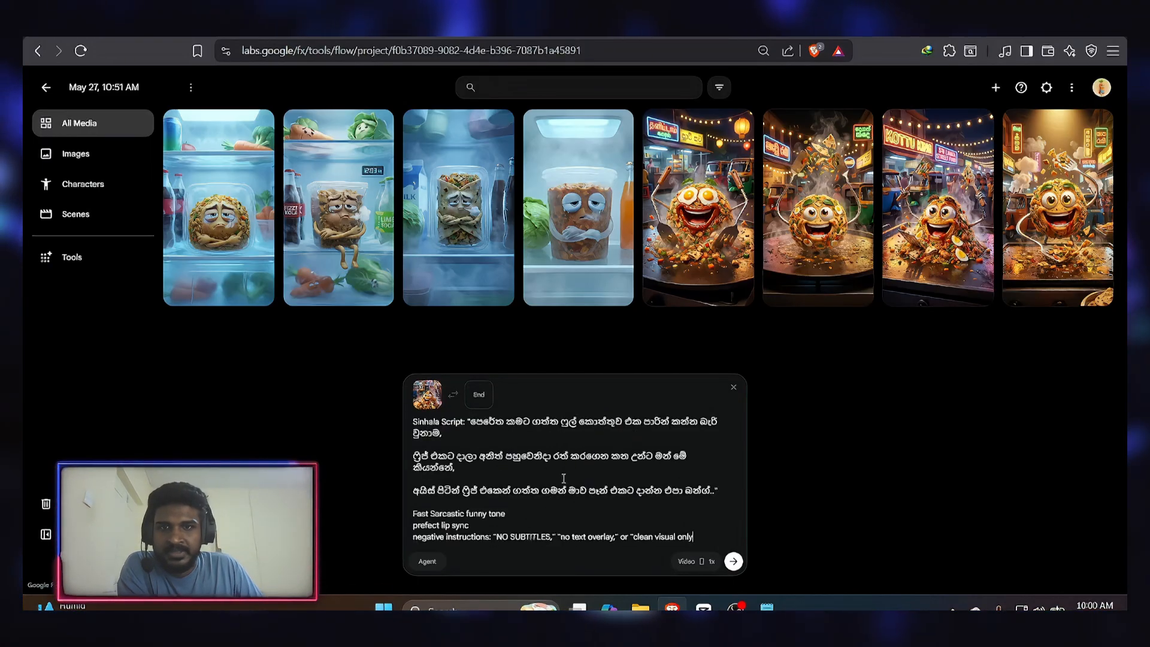
click(733, 561)
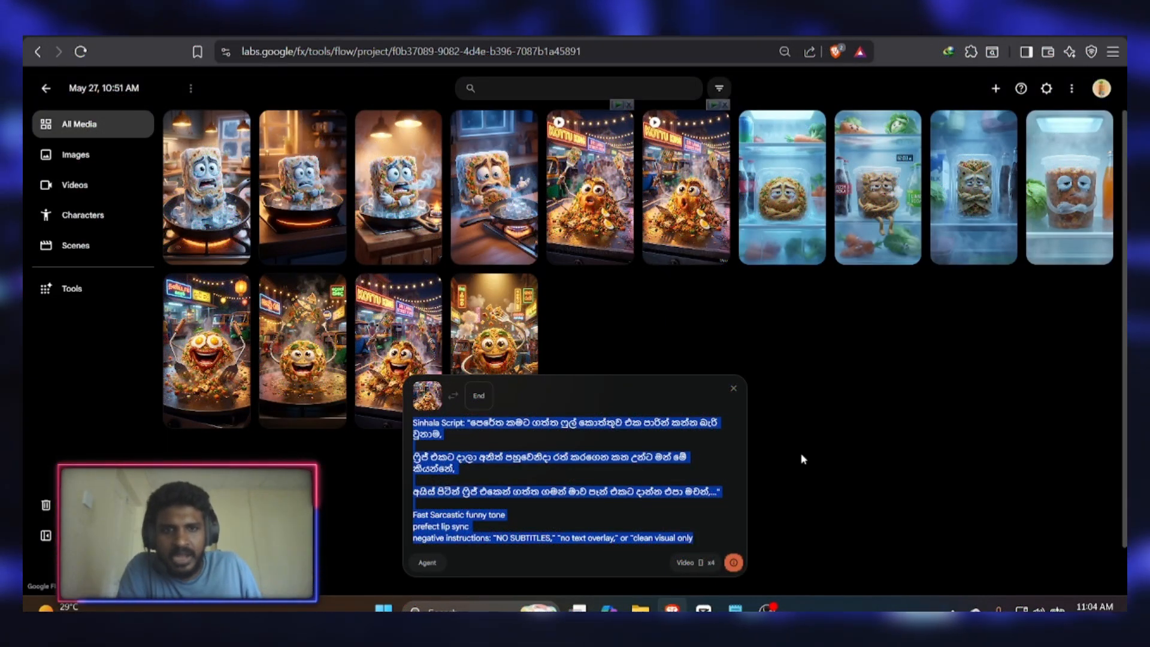
Step: Preview the generated Kottu King video and highlight the closing word of the Sinhala script in the prompt
mouse_move(695, 193)
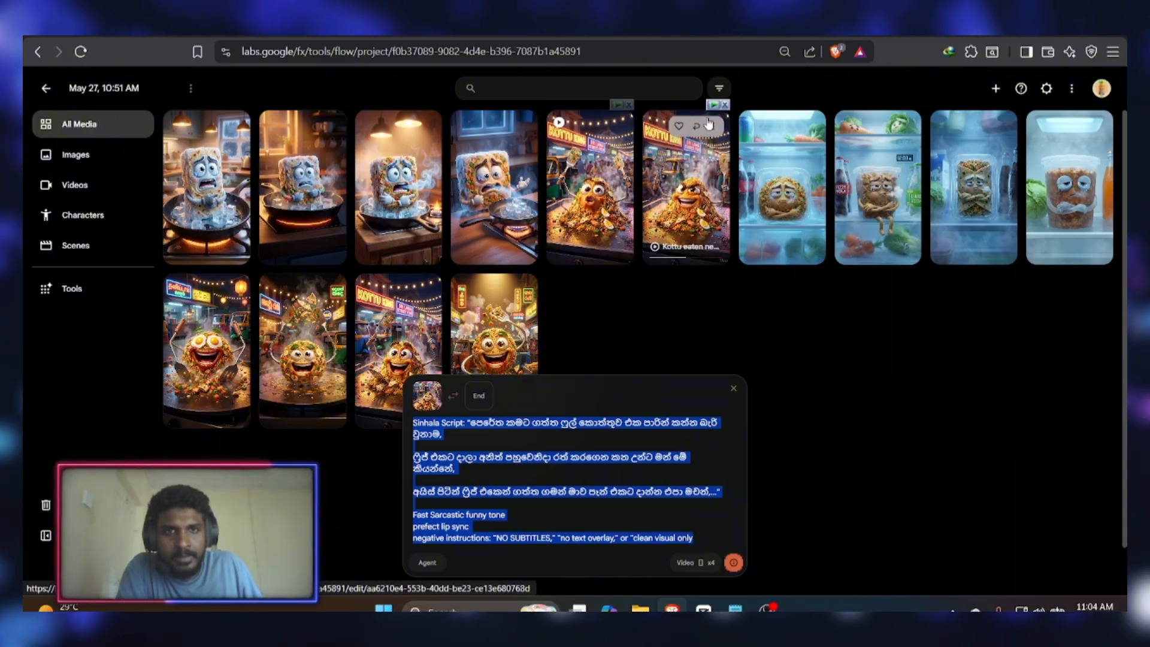
click(713, 497)
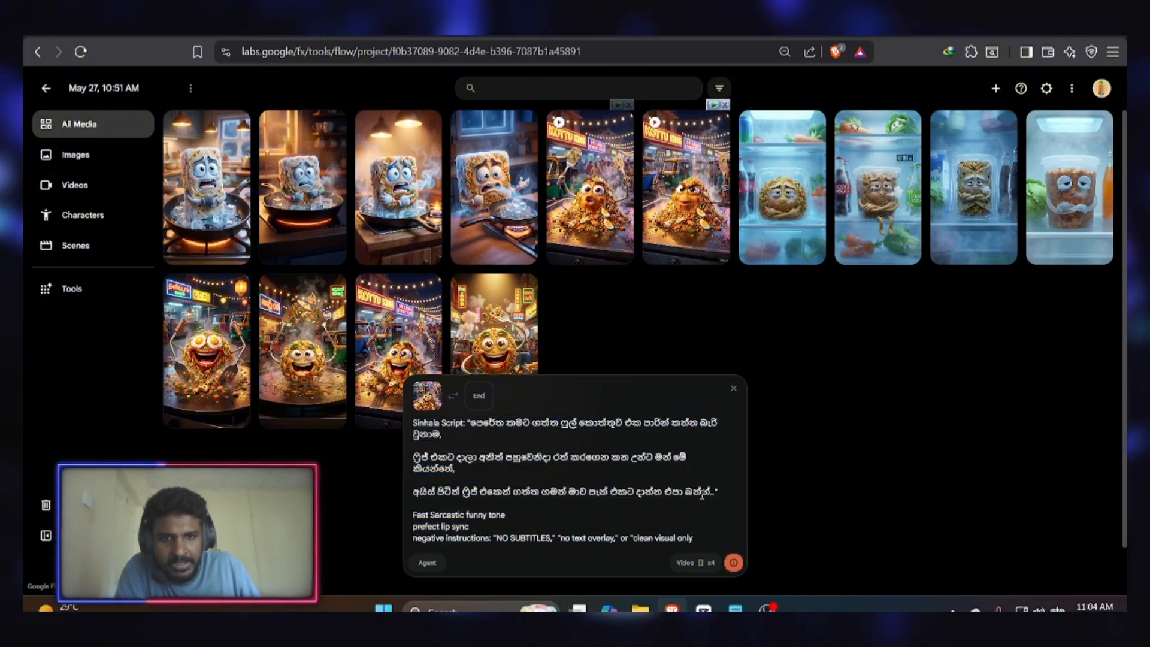
drag(722, 491, 696, 499)
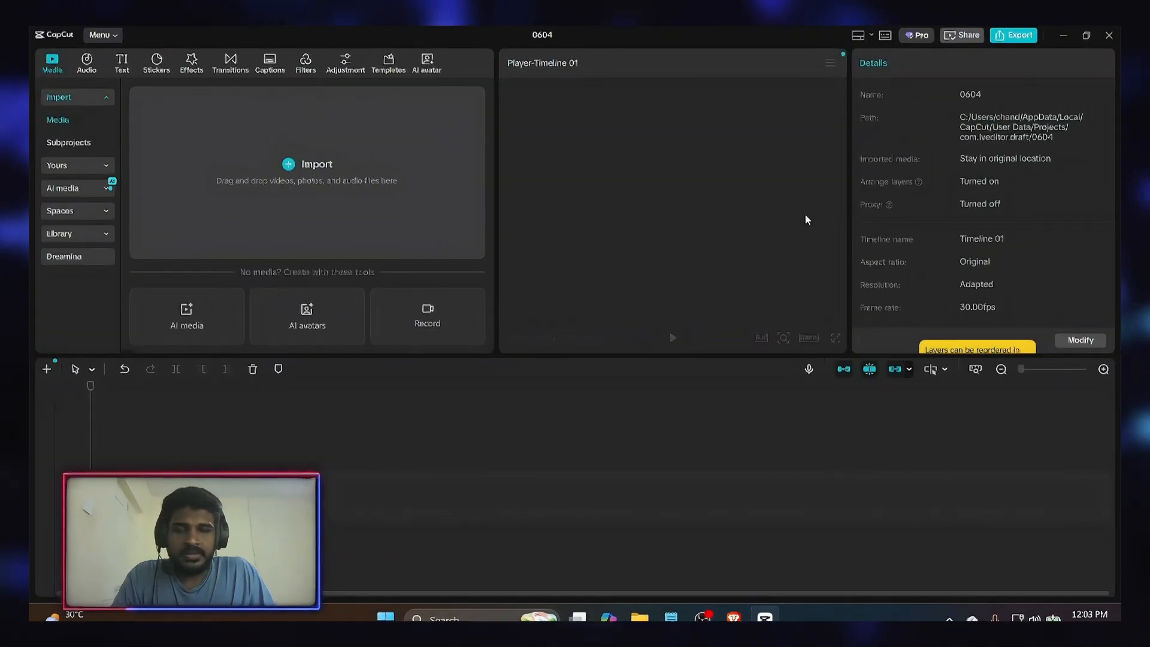
Step: In CapCut, import the 001 video and the Sinhala_script kottu video from the Downloads folder
click(324, 163)
click(550, 198)
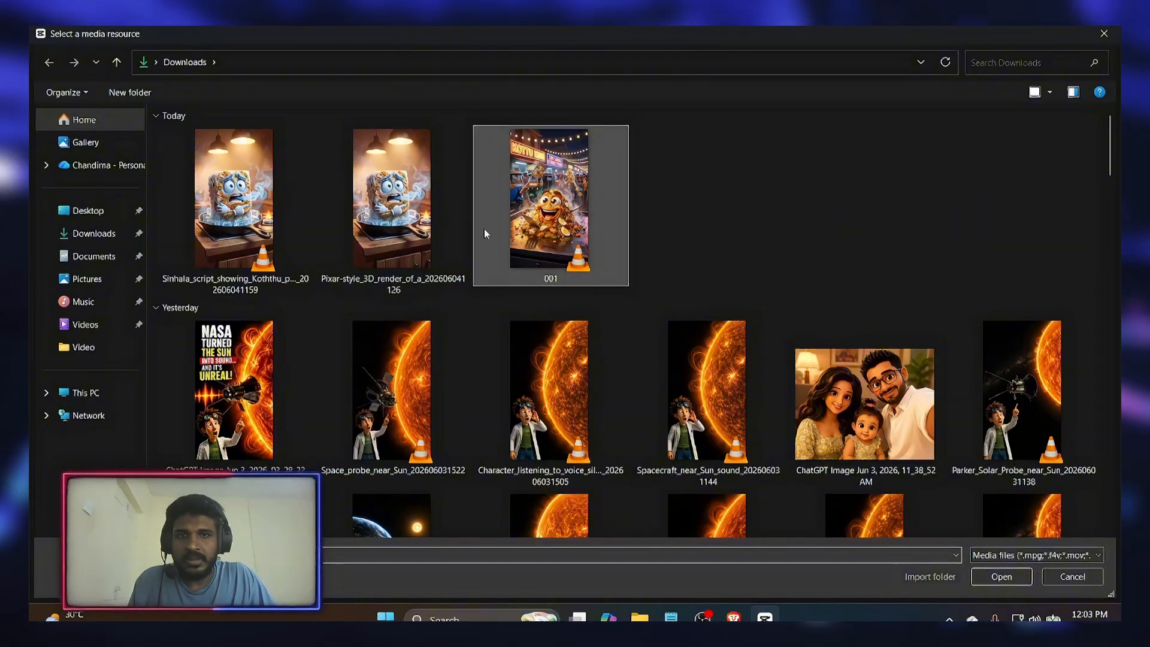
ctrl+click(233, 198)
click(1002, 579)
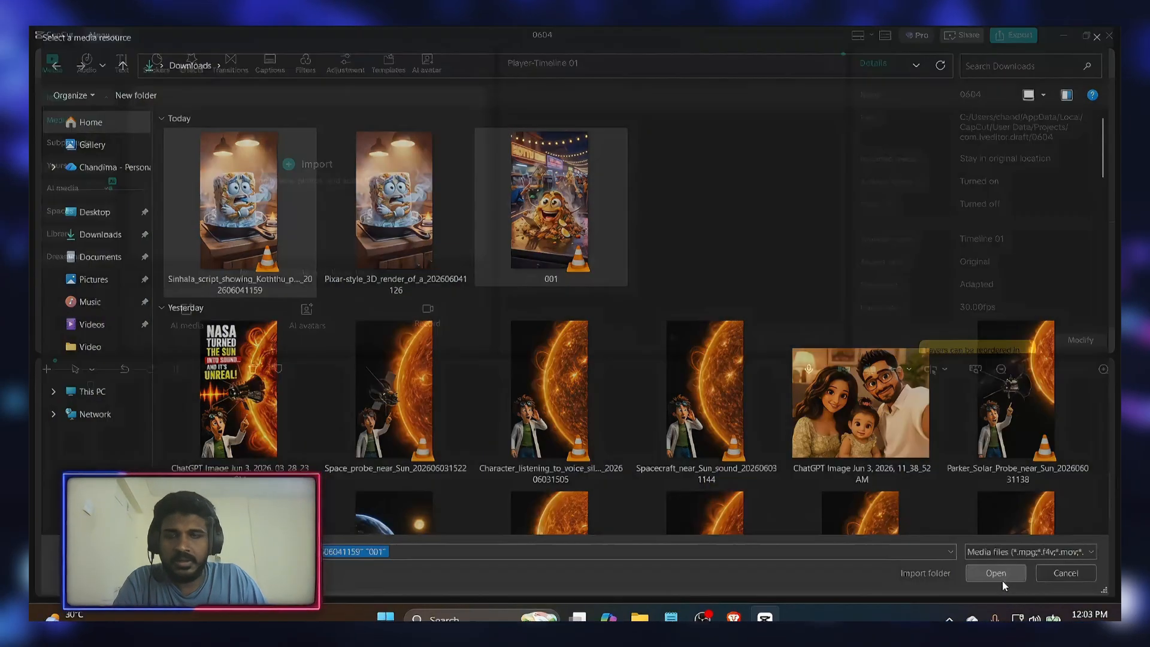
Step: Place 001.mp4 at the start of the timeline and add the Sinhala_script clip directly after it
click(292, 212)
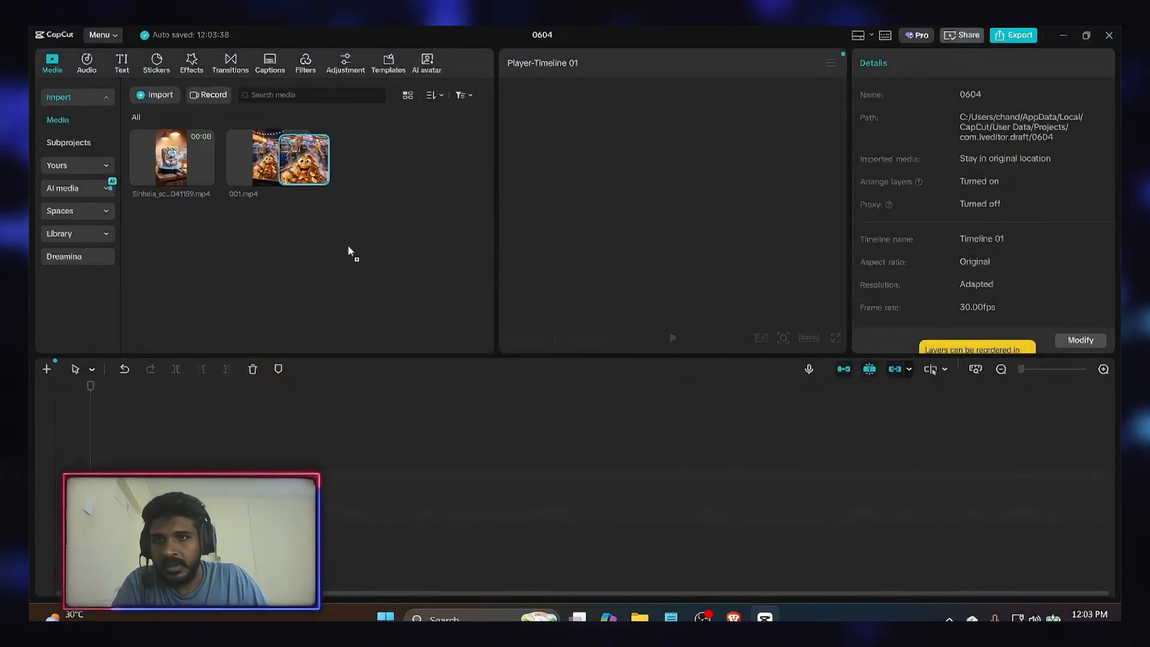
drag(351, 252, 141, 479)
drag(173, 163, 495, 467)
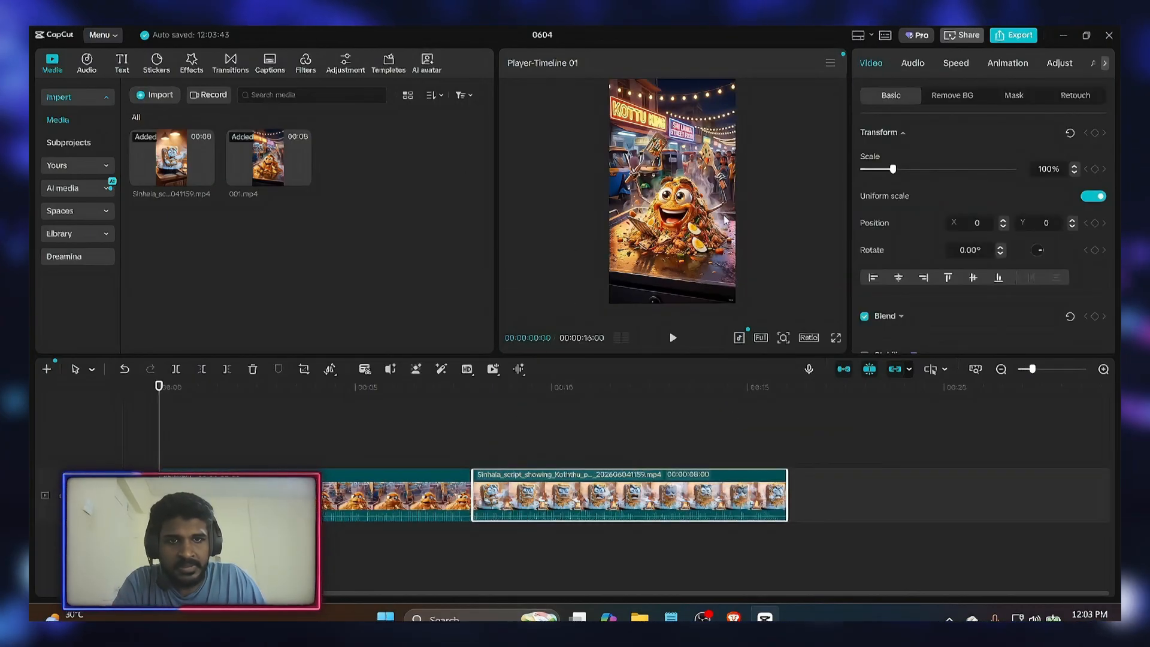
Step: Scale both timeline clips to 108% and shift the Kottu King clip slightly down in the frame
click(715, 221)
drag(840, 449, 311, 524)
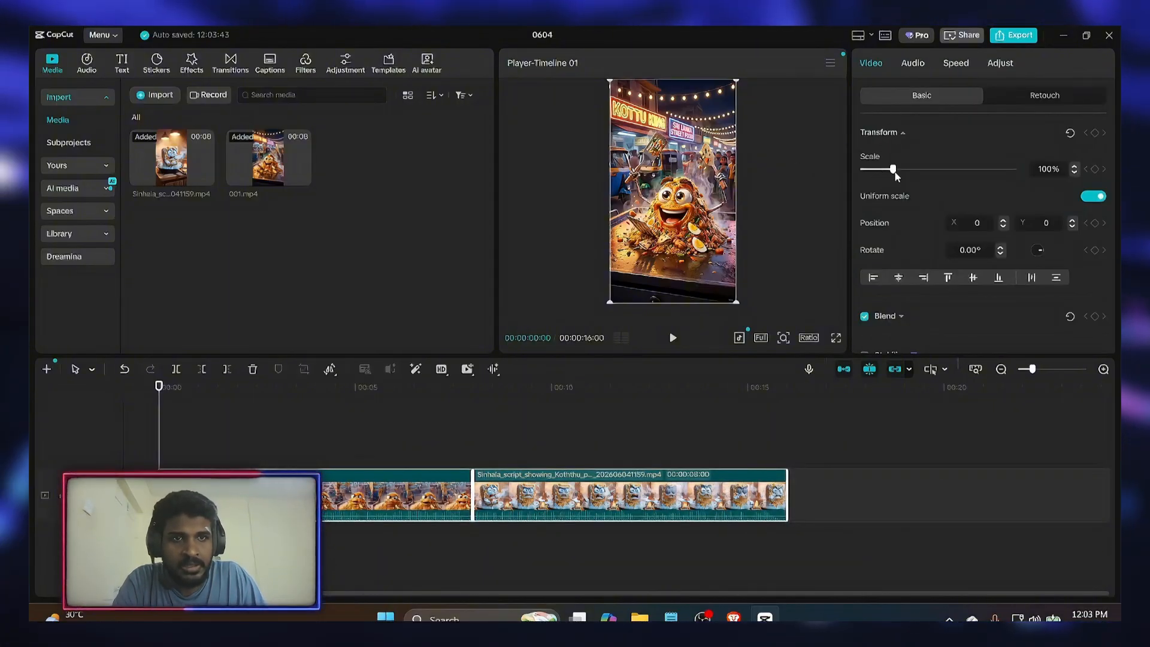
drag(893, 171, 897, 173)
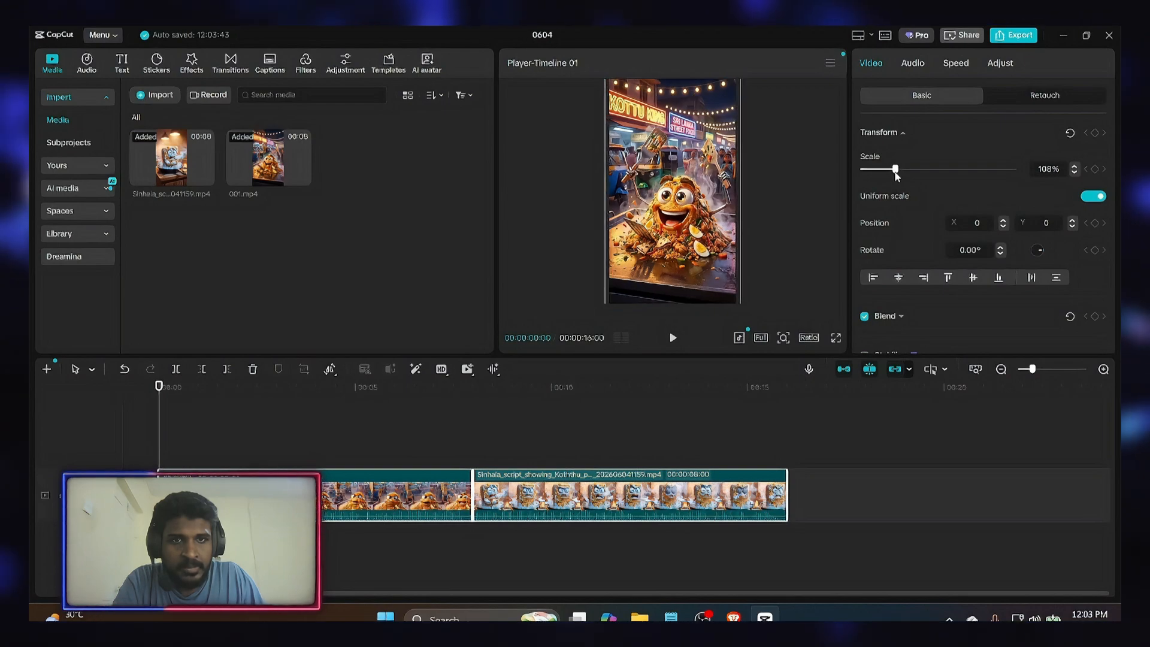
drag(692, 154, 702, 163)
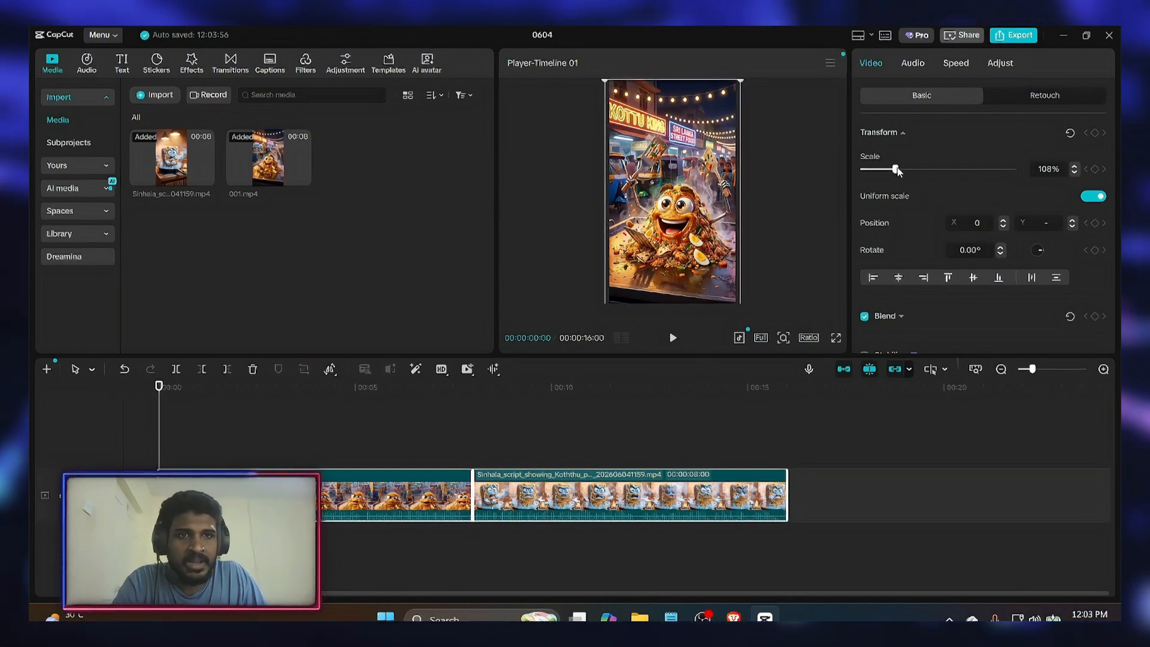
Step: Move the playhead to 00:00:11:21 and check the scale and framing of the frozen kottu clip
click(507, 533)
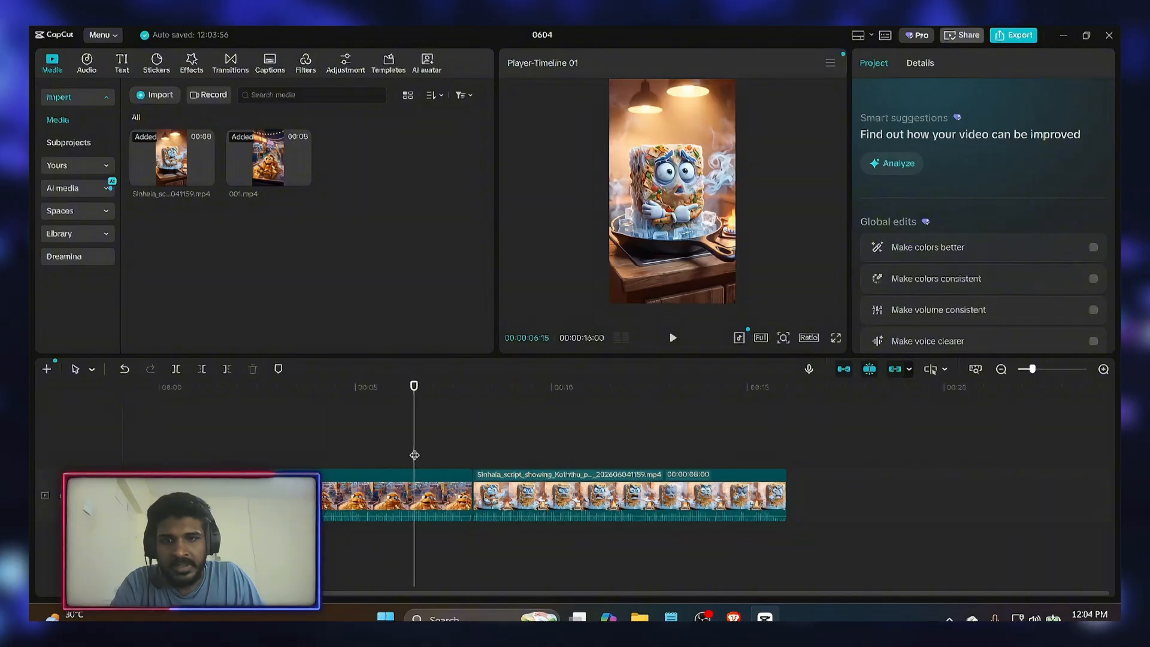
click(618, 467)
click(697, 510)
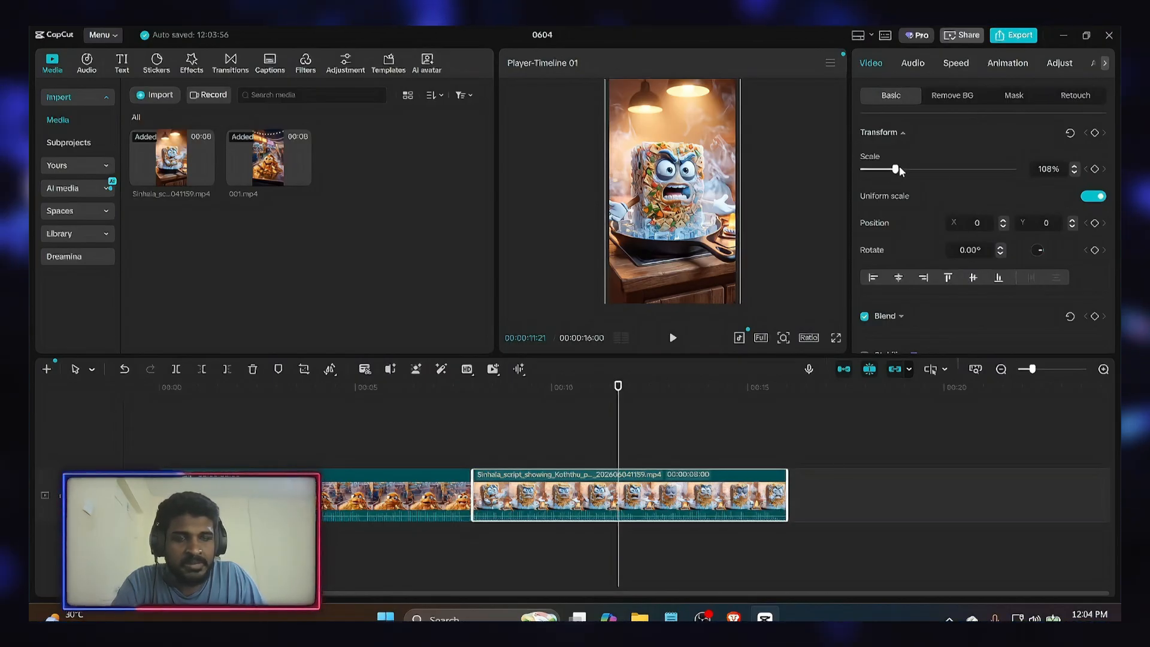
Step: For both clips, enable Stabilize at Recommended, Enhance quality at HD, Reduce image noise at Weak, and Optical flow
drag(855, 467, 376, 563)
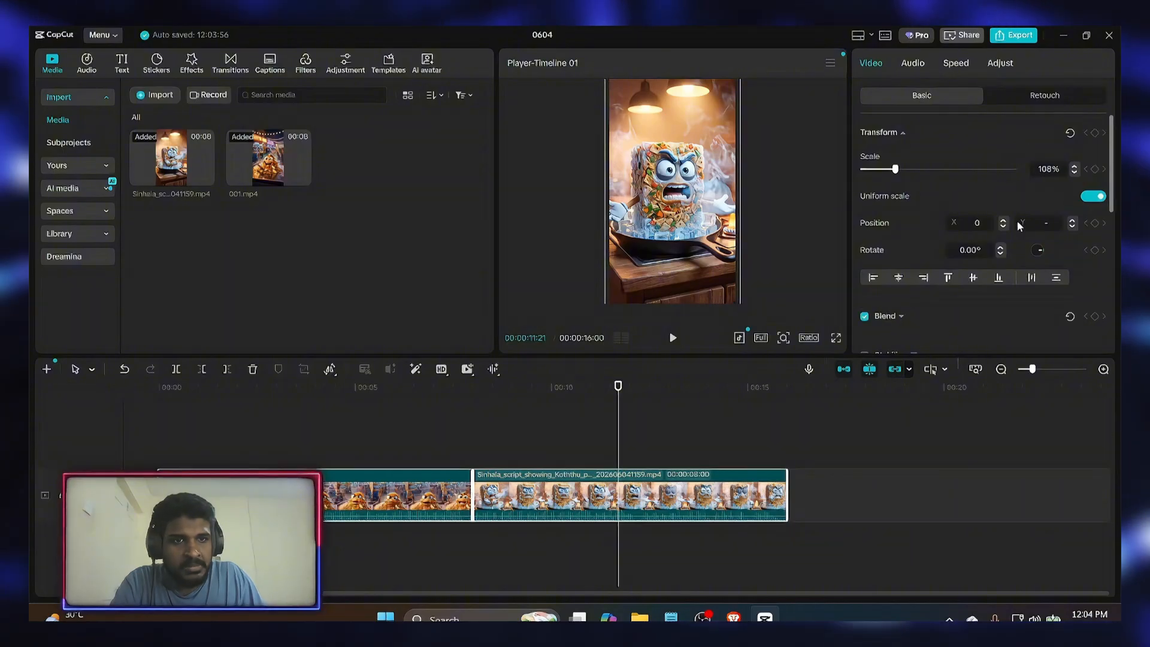
scroll(922, 231, down, 2)
click(865, 220)
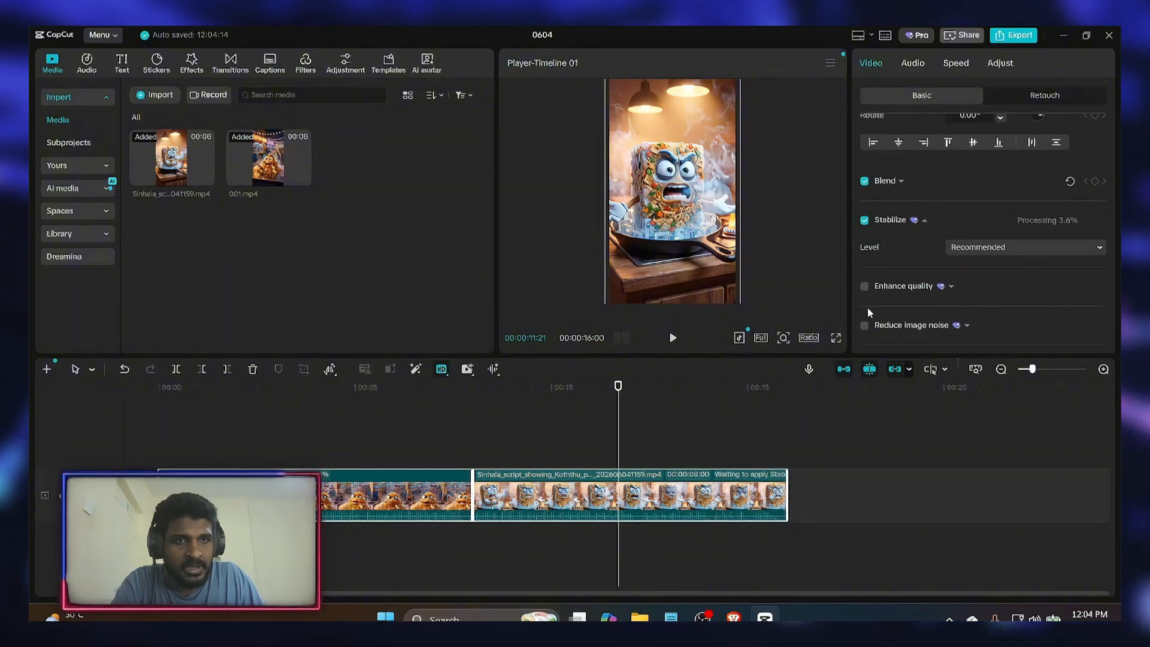
click(865, 286)
scroll(872, 301, down, 2)
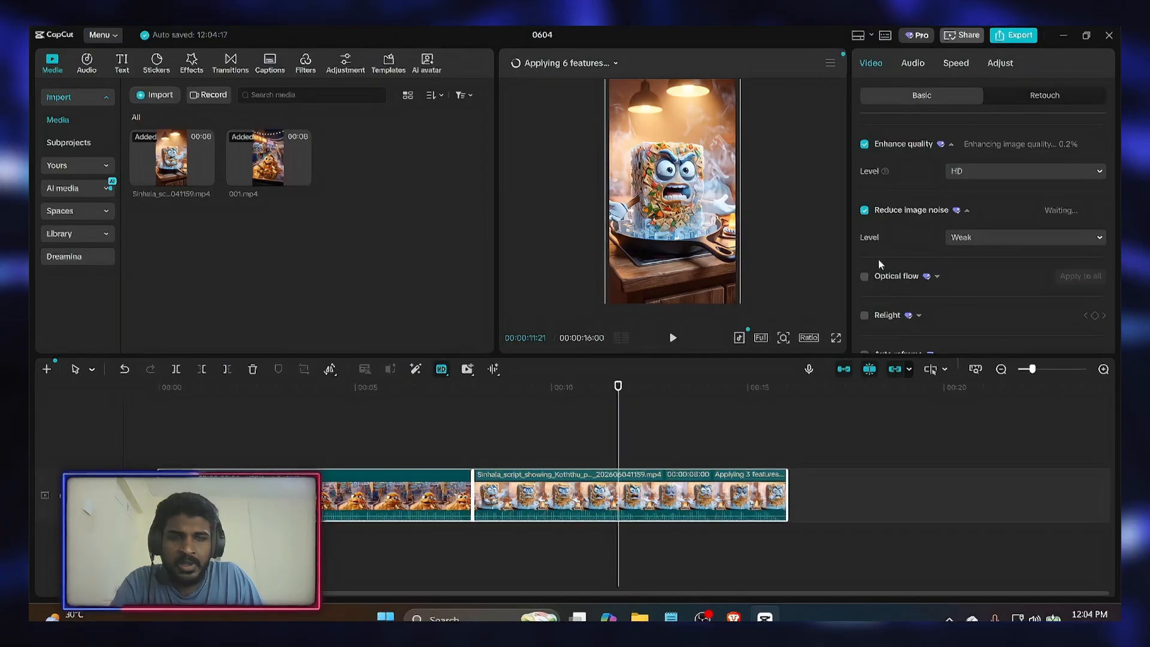
click(864, 279)
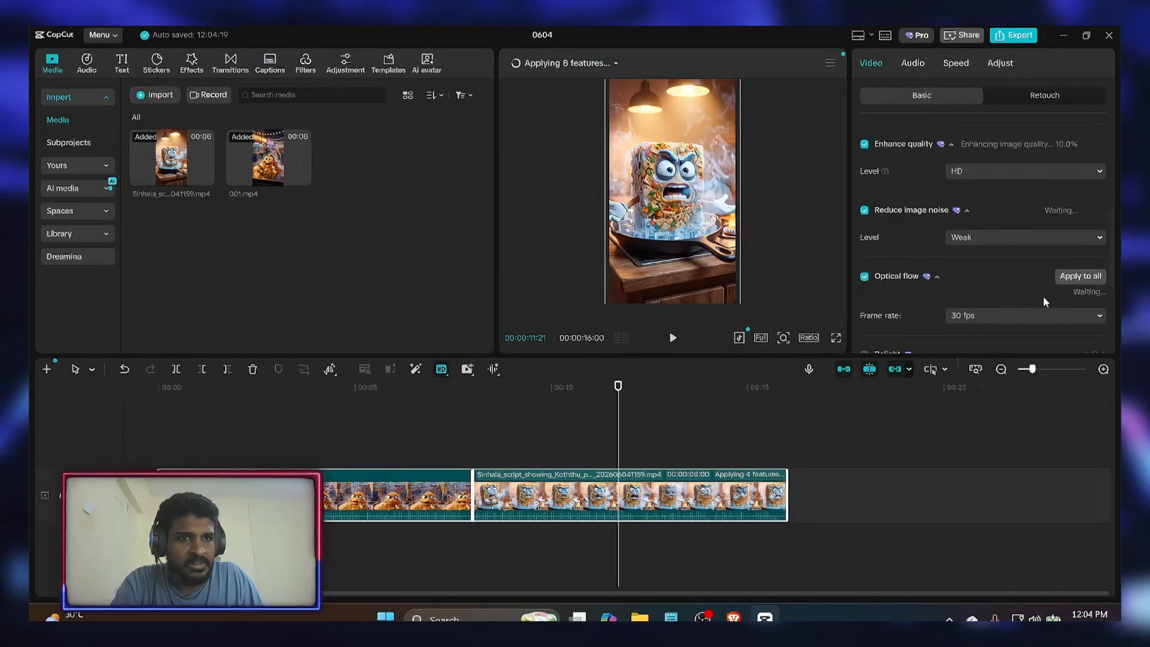
Step: Examine the frame rate choices for Optical flow, keep 30 fps, and look through the remaining video enhancement options
click(1042, 315)
scroll(1000, 319, down, 2)
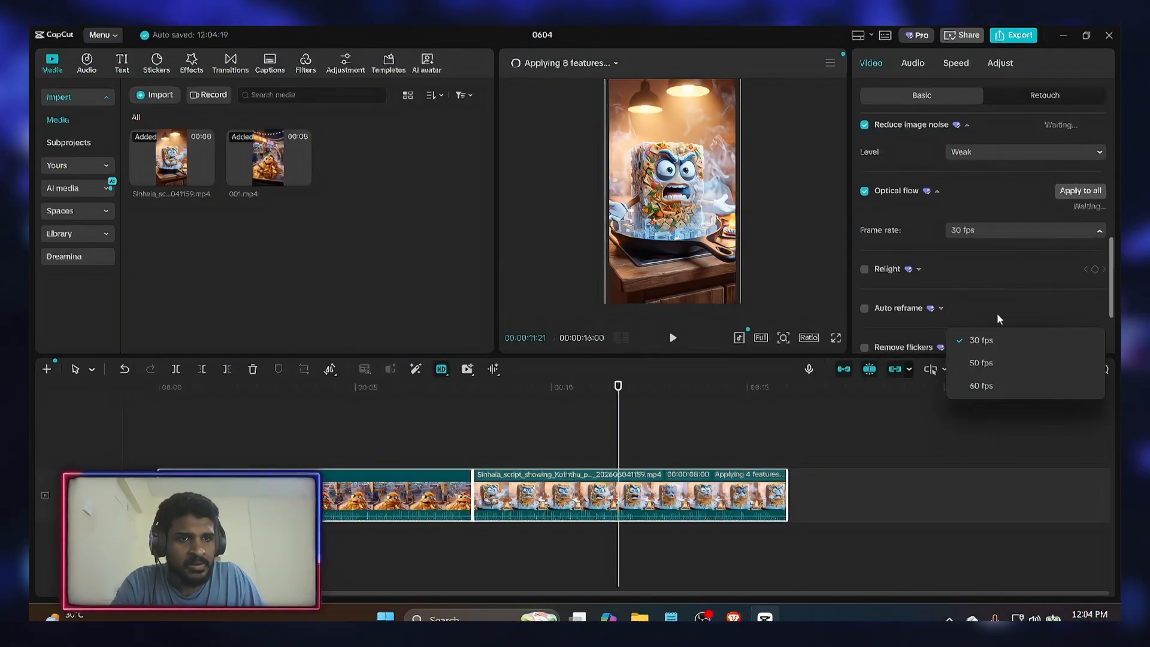
click(995, 231)
click(1001, 232)
click(1016, 209)
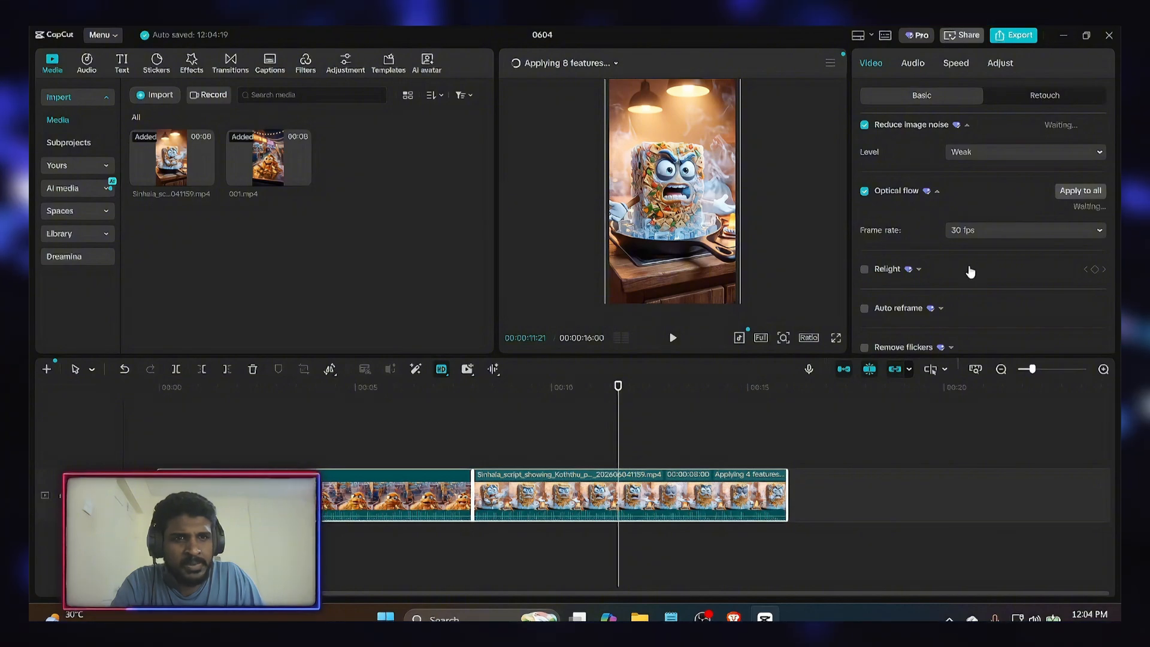
scroll(971, 272, down, 2)
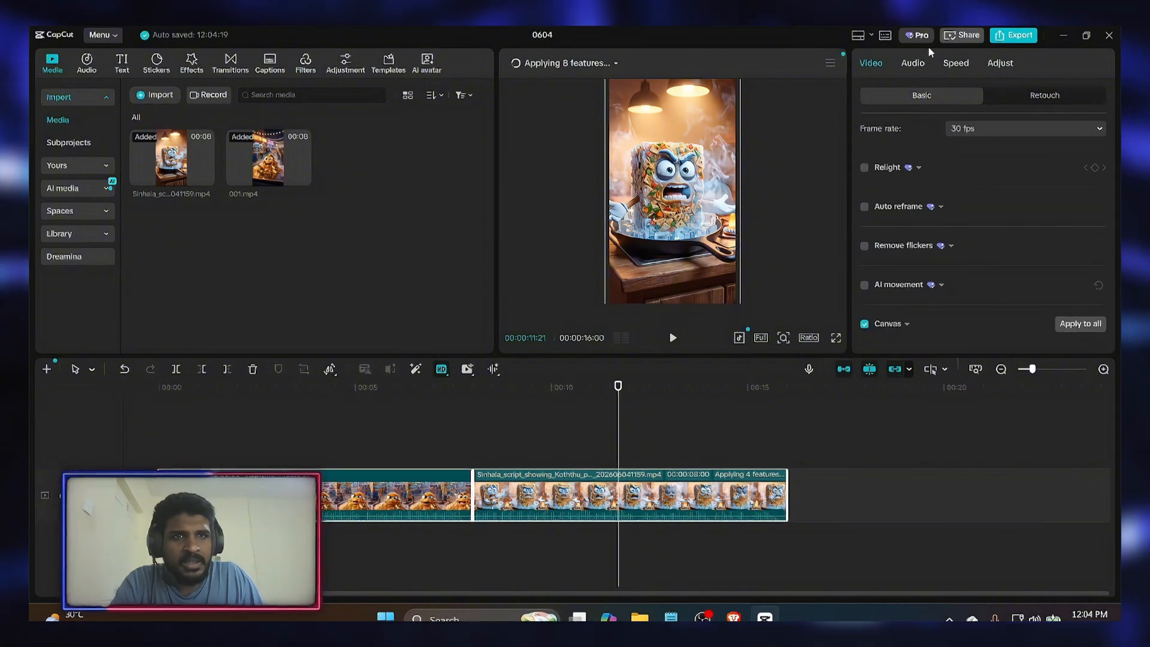
Step: Enable Normalize loudness, Enhance voice at intensity 75, and Reduce noise for the audio of both clips
click(915, 65)
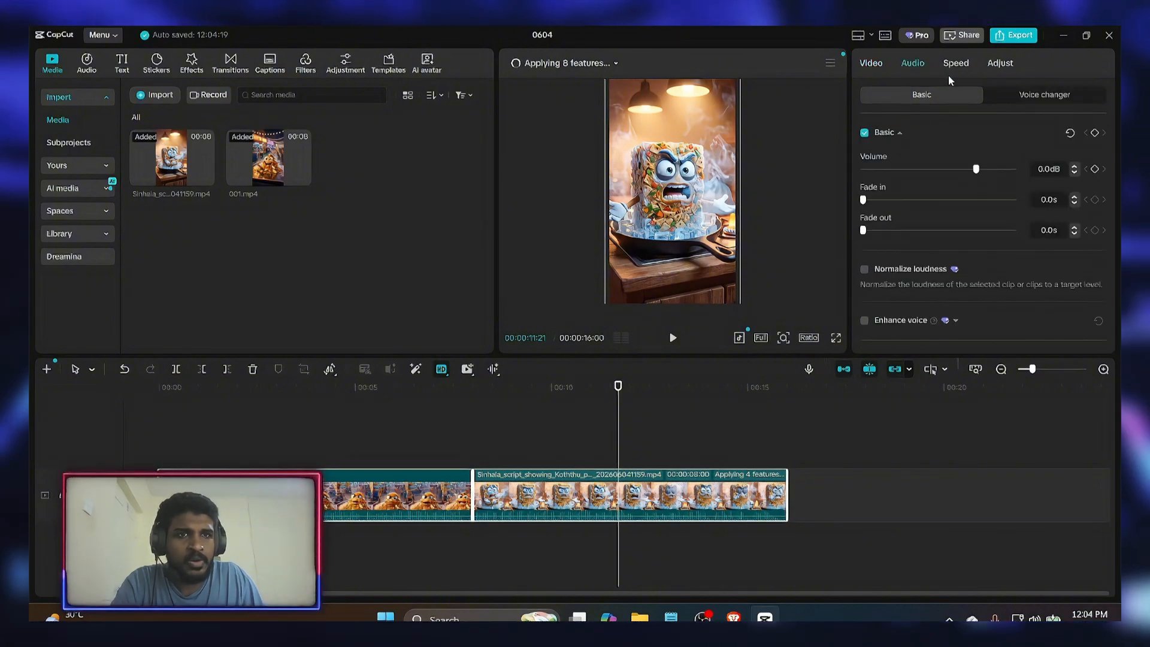
scroll(887, 215, down, 2)
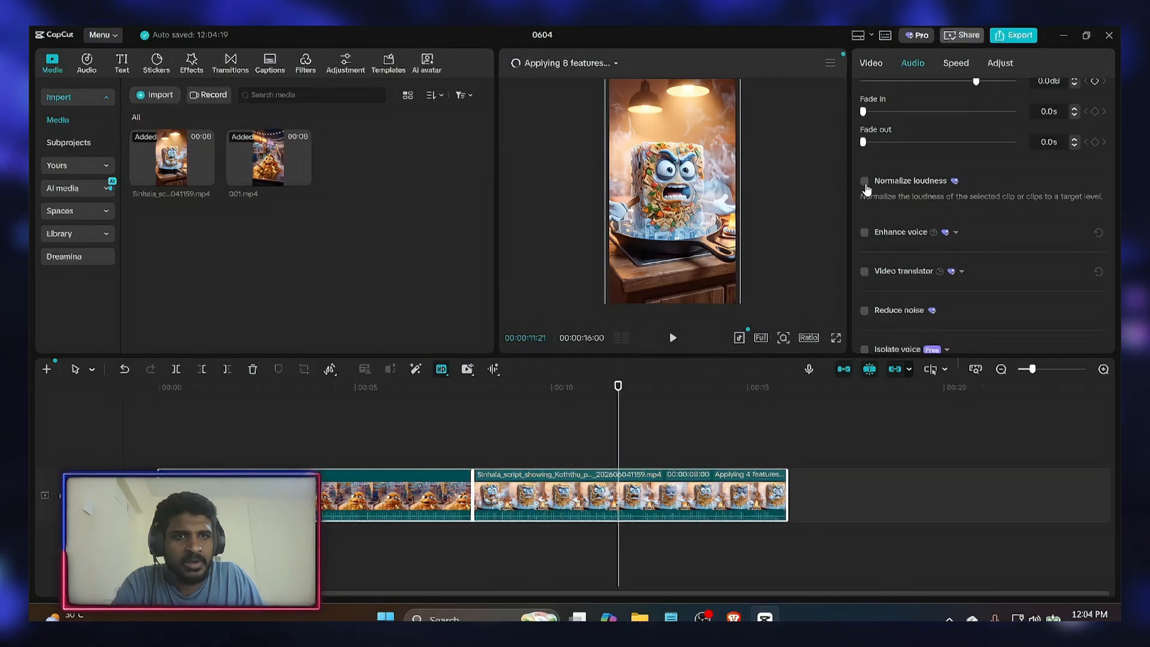
click(865, 180)
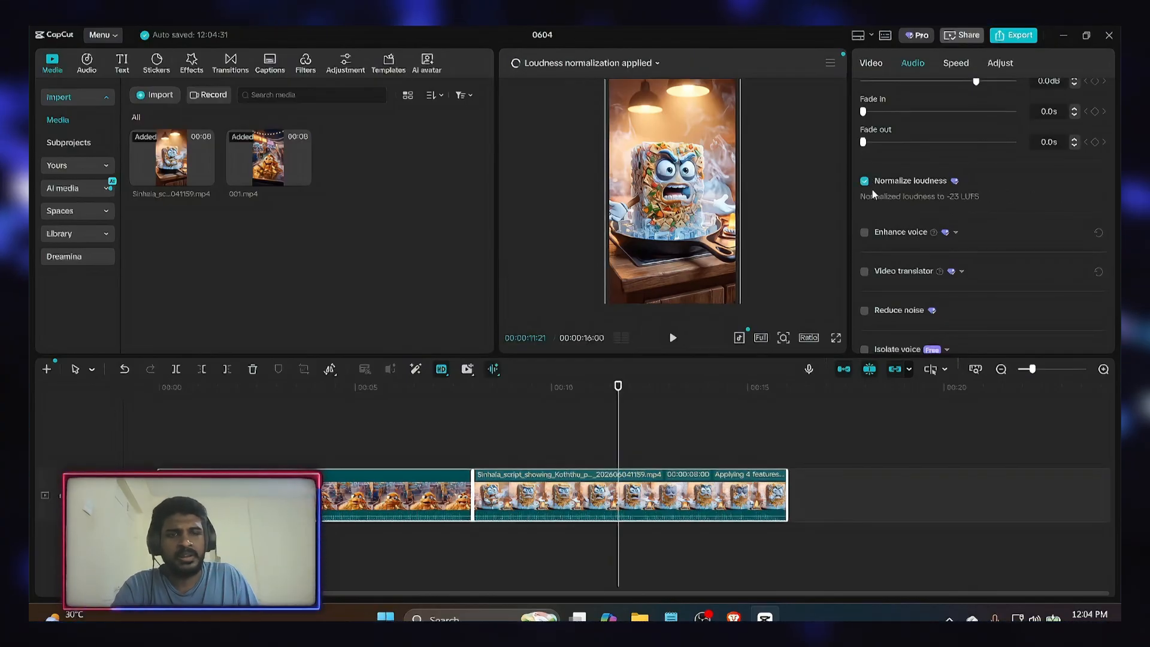
click(865, 233)
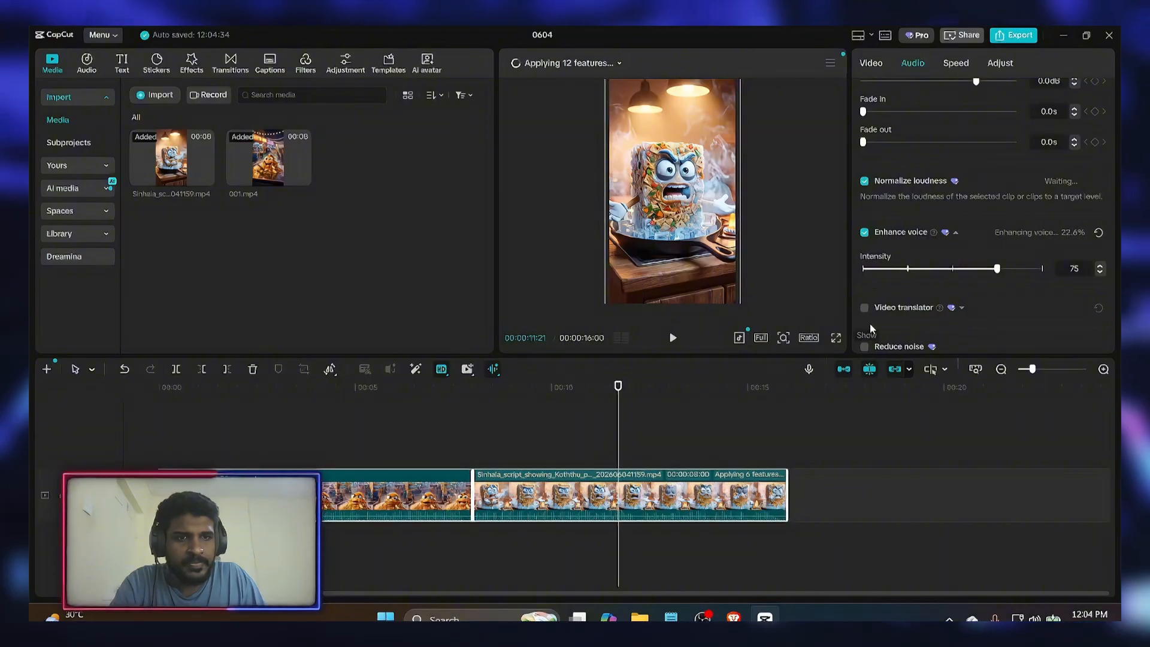
scroll(872, 266, down, 3)
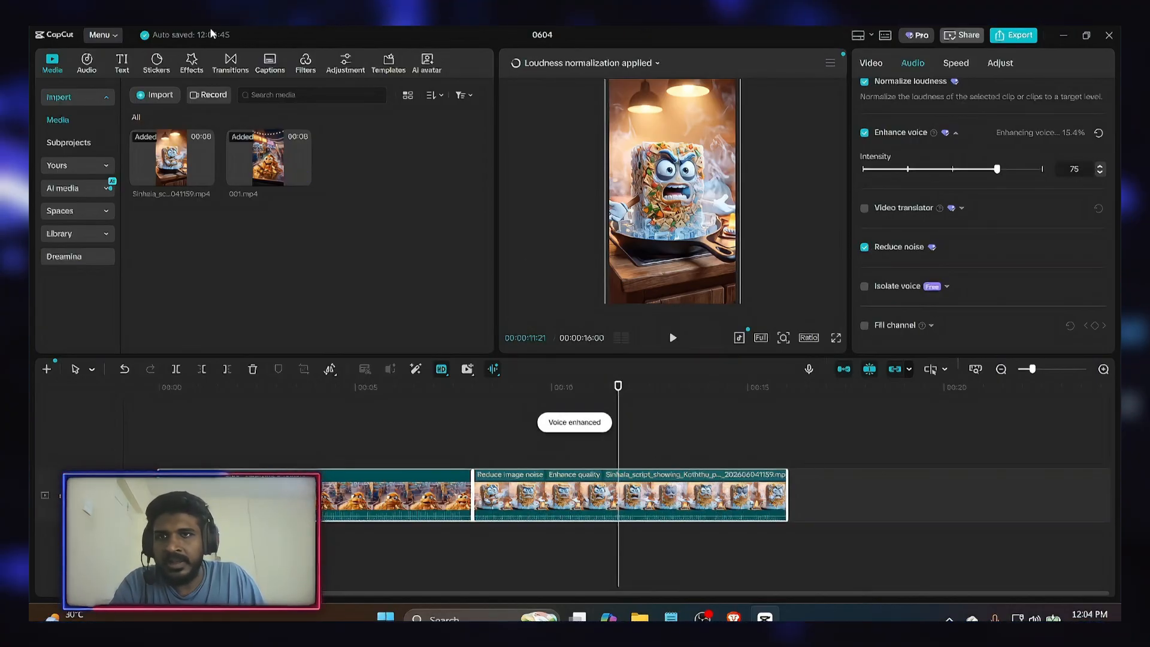
Step: Add the favorite Pull Out transition between the two kottu clips and select everything on the timeline
click(230, 69)
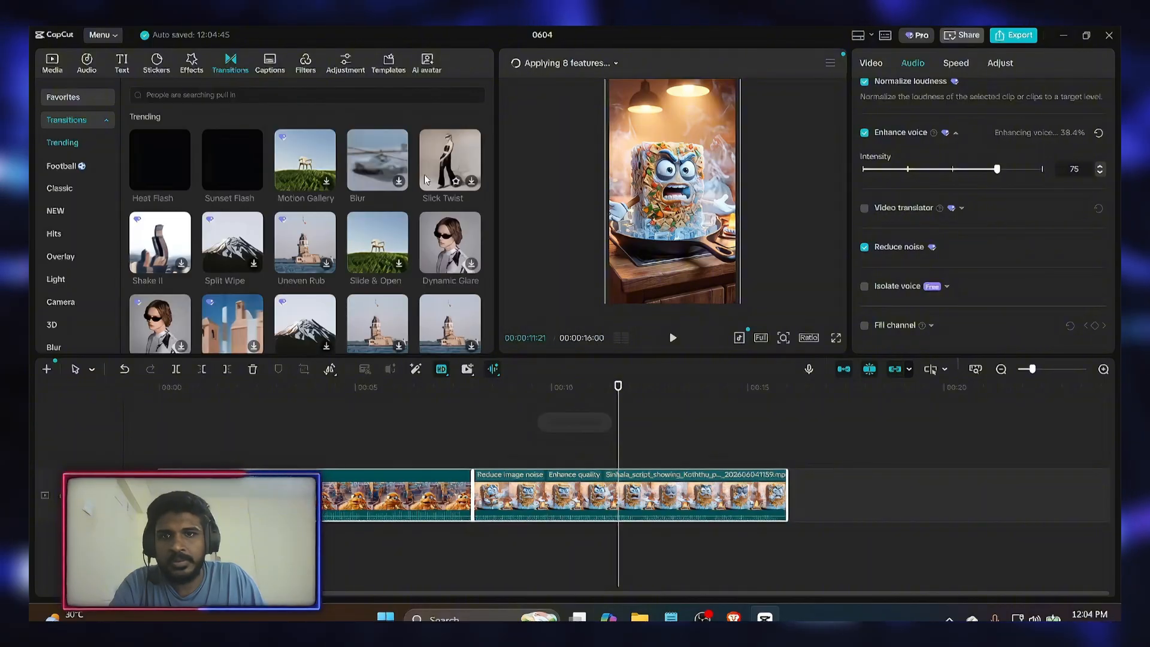
click(74, 102)
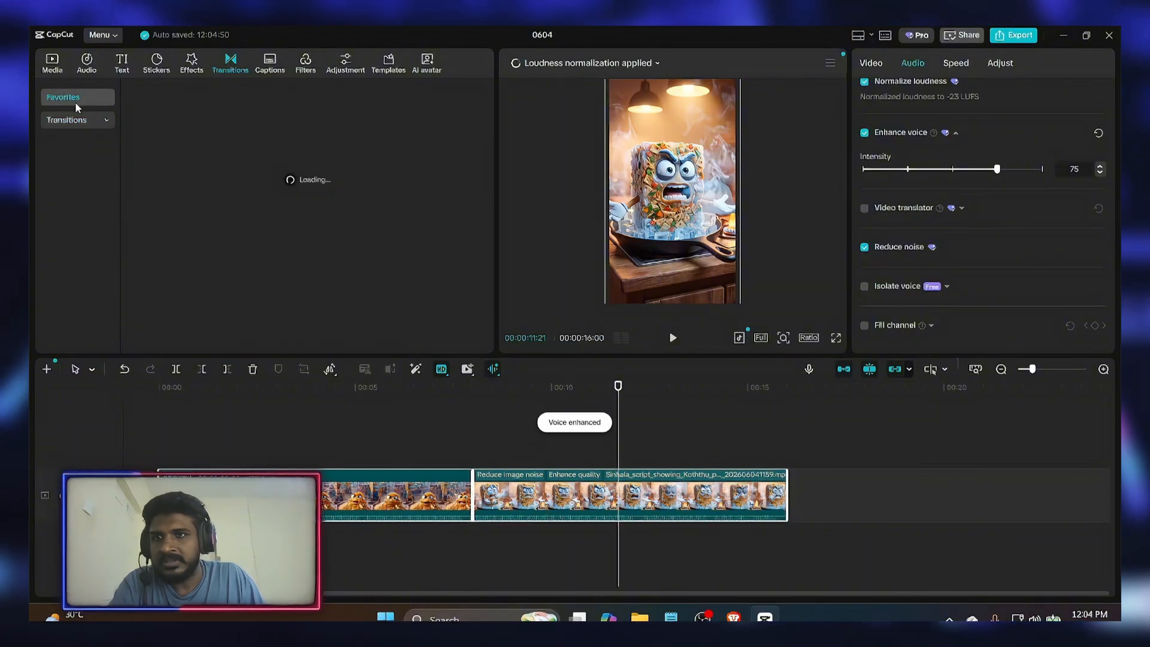
mouse_move(236, 129)
mouse_down()
mouse_move(248, 192)
mouse_move(471, 484)
mouse_up()
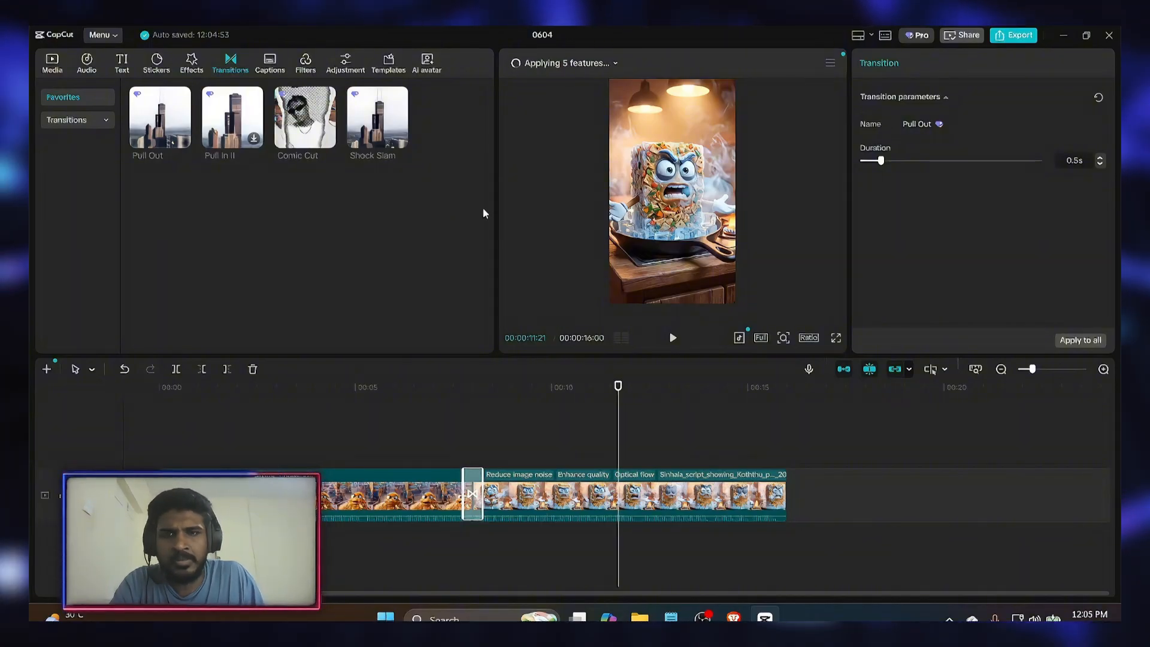
drag(785, 458, 323, 576)
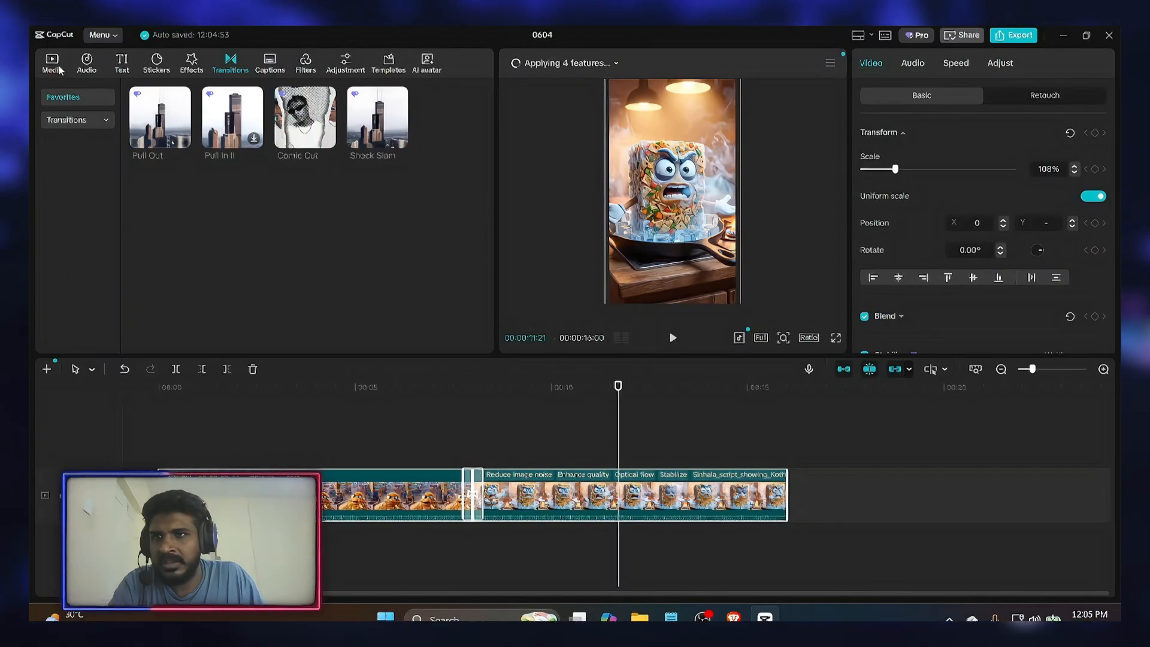
Step: Add the favorite music track The Giraffe Comedy from the timeline's start and lower its volume to -20.0 dB
click(76, 68)
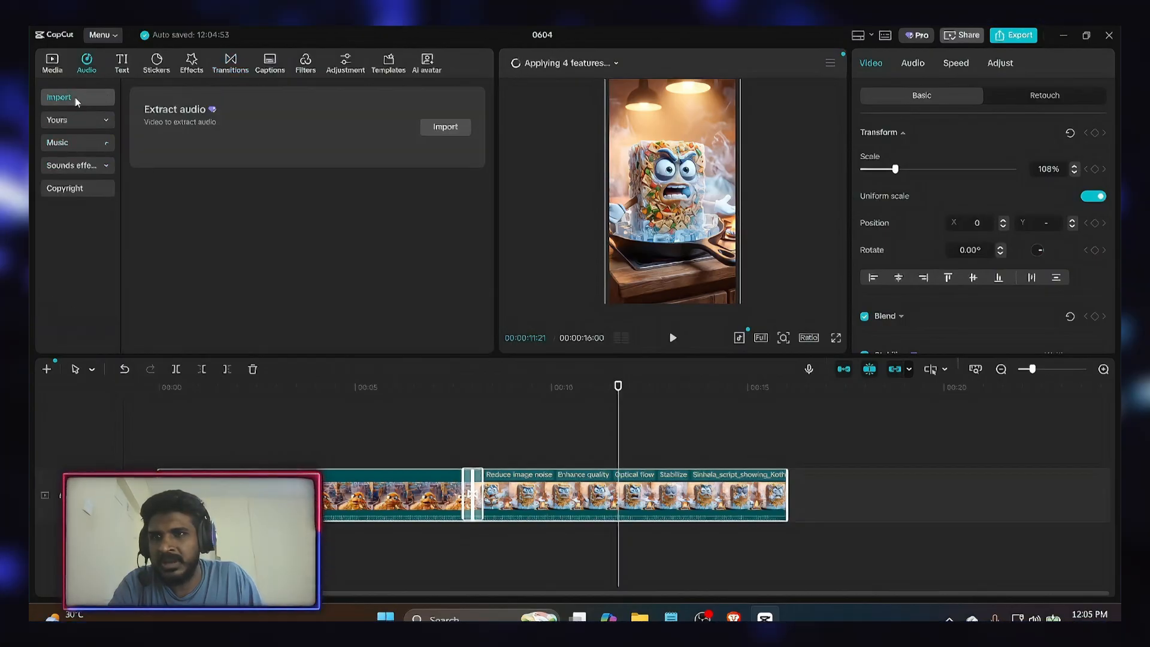
click(78, 120)
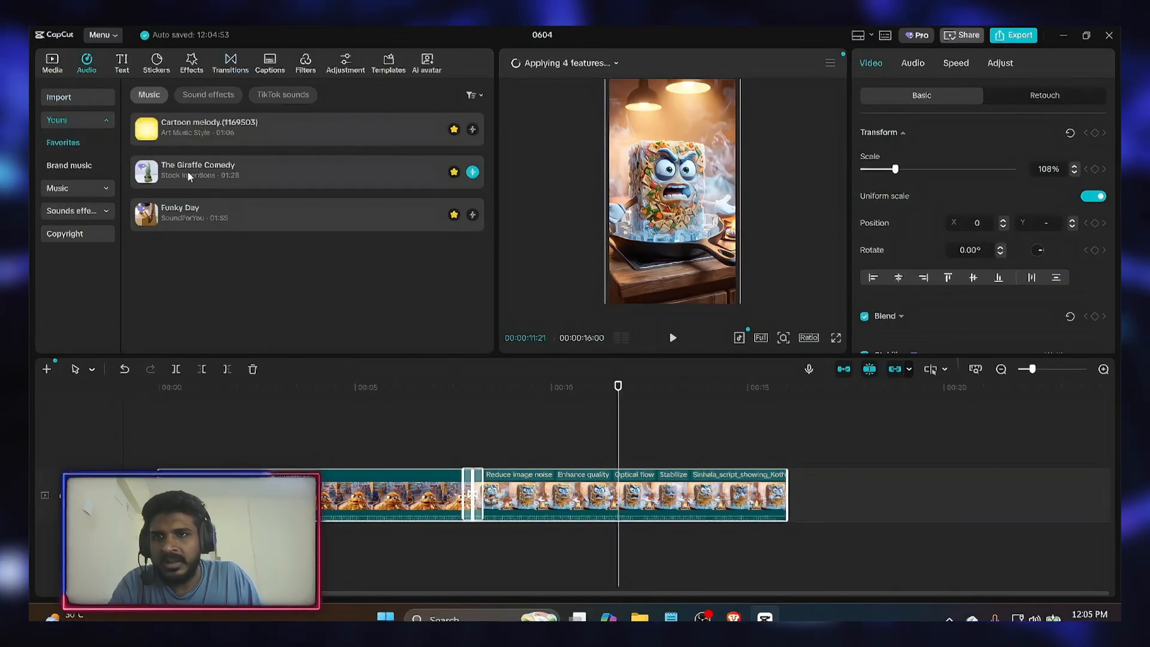
drag(180, 129, 180, 536)
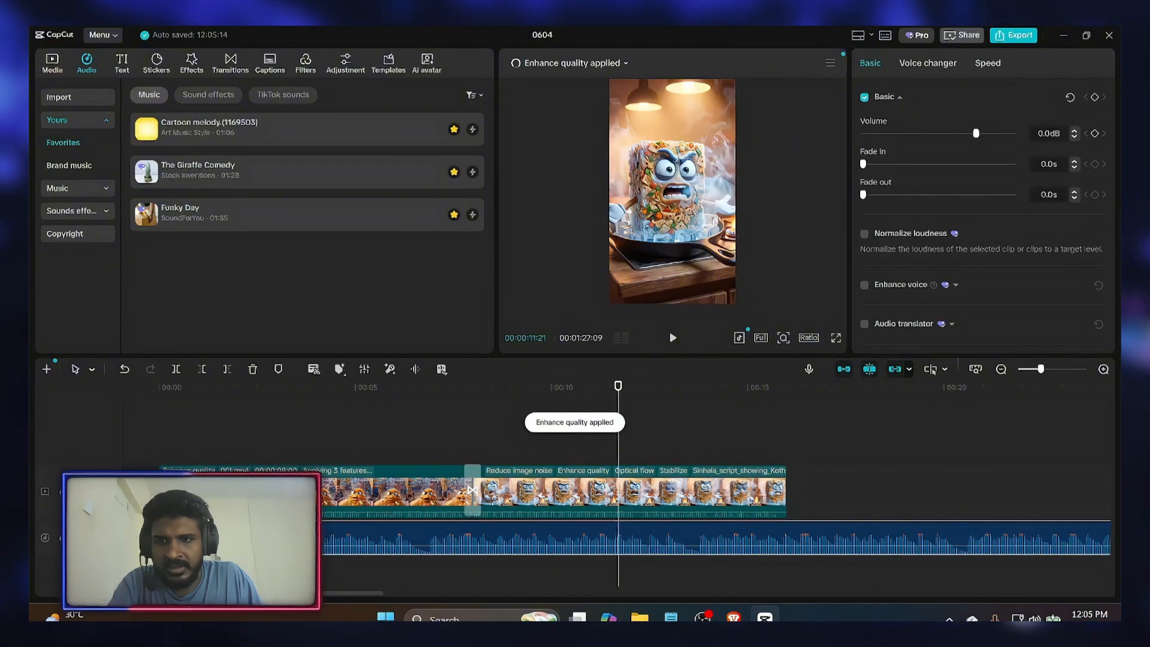
drag(977, 133, 936, 142)
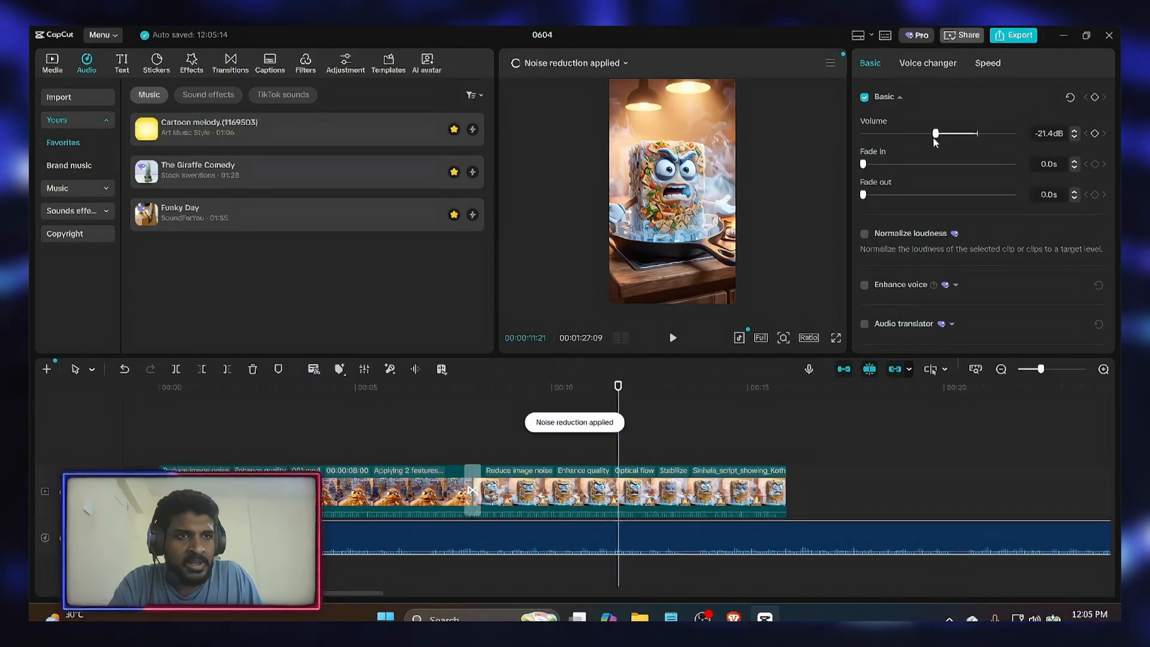
click(1075, 137)
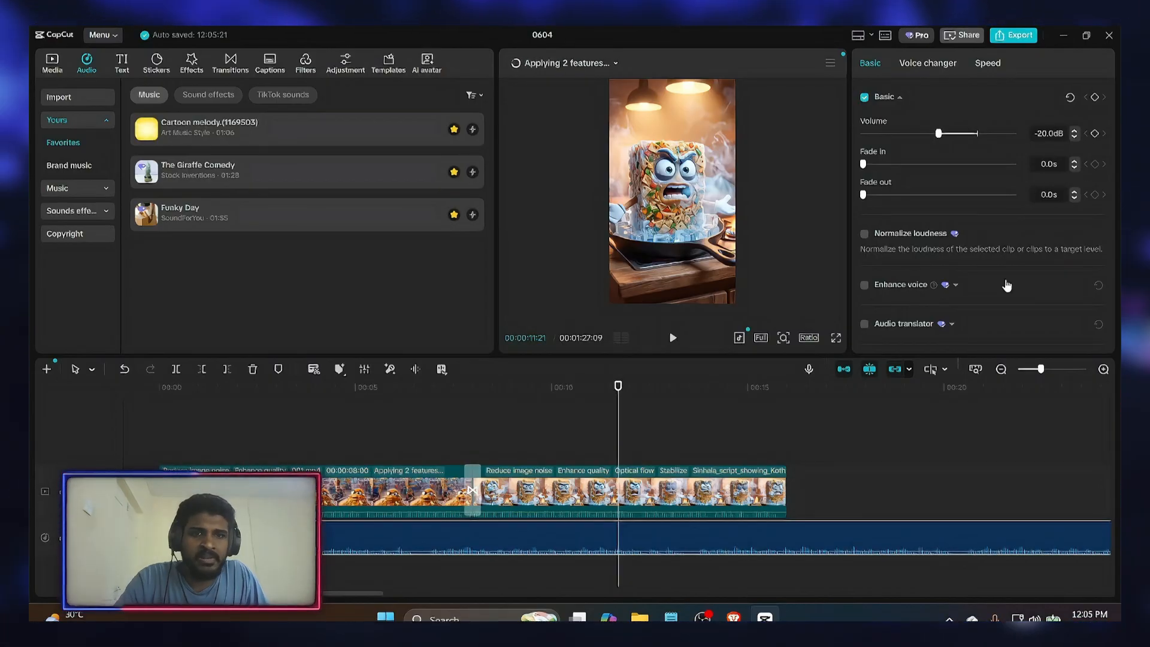
Step: Trim the music track at 00:00:16:00 so it ends together with the second clip
click(784, 448)
click(842, 537)
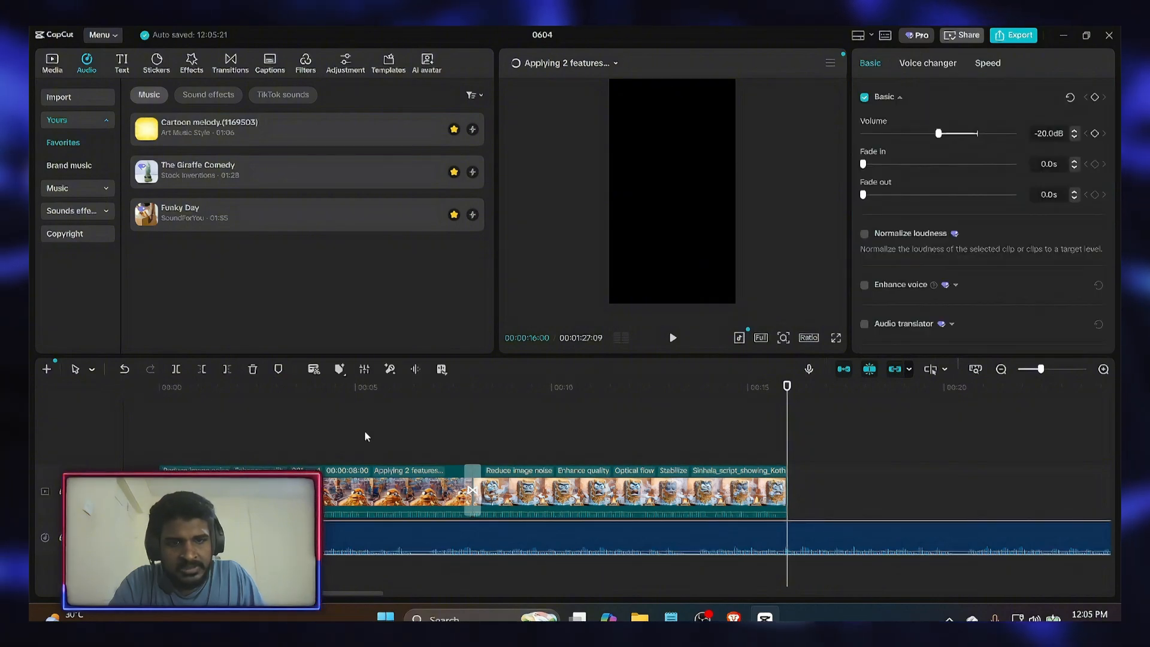
click(227, 369)
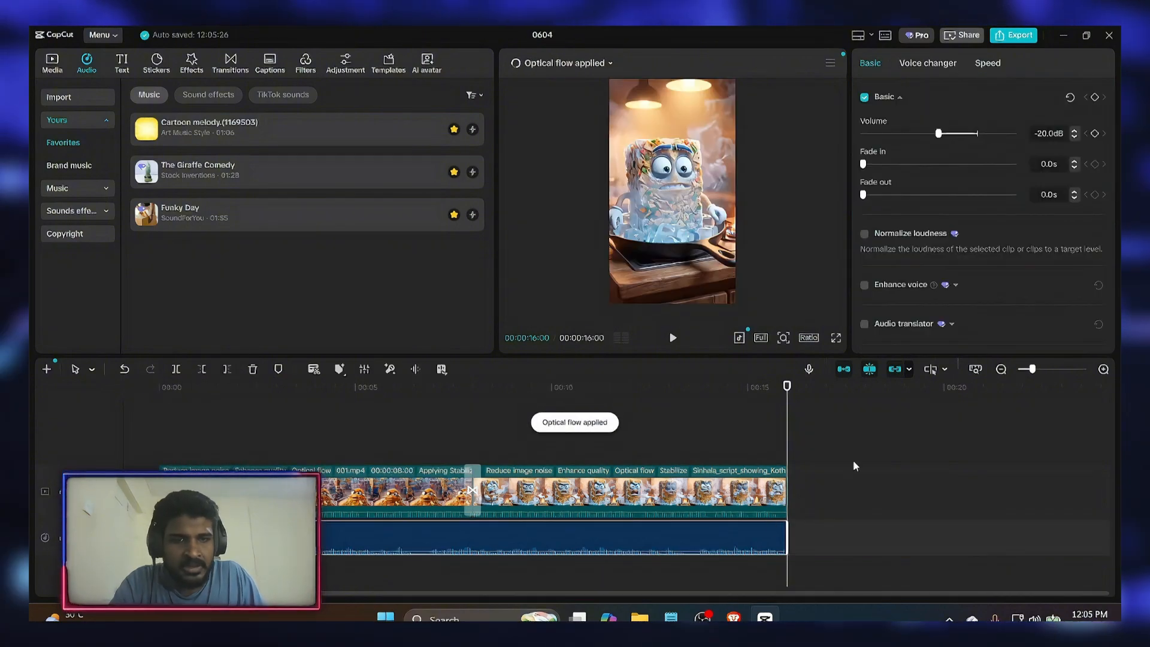
Step: Play the edited video full screen from the beginning and return to the editor
click(837, 339)
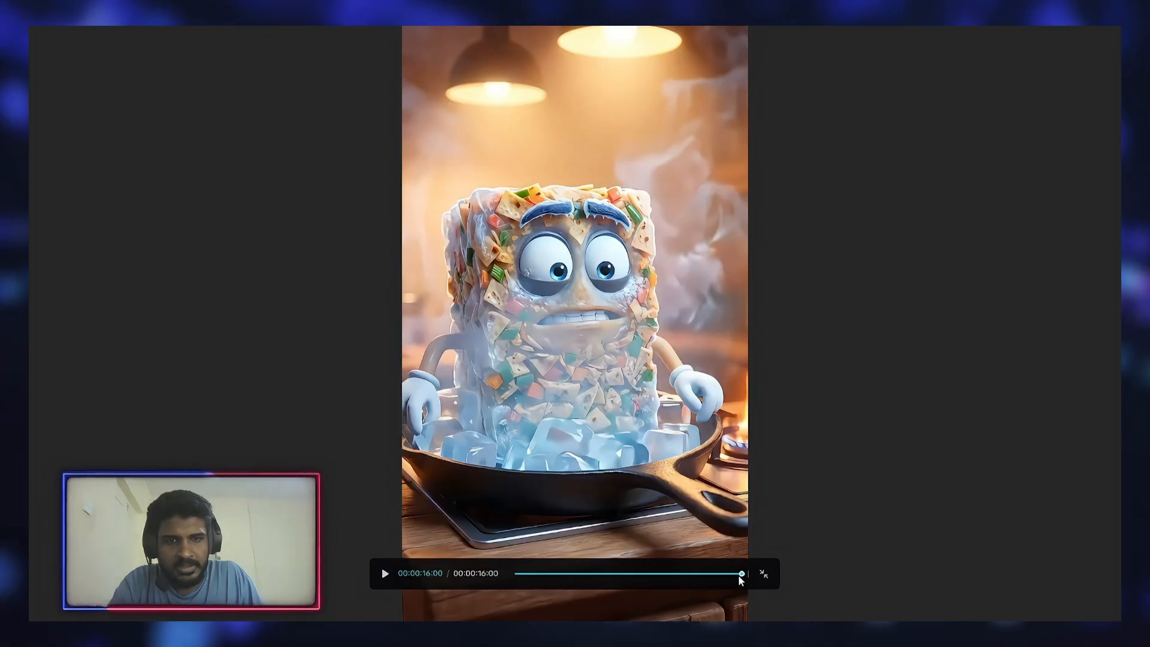
drag(741, 575, 470, 558)
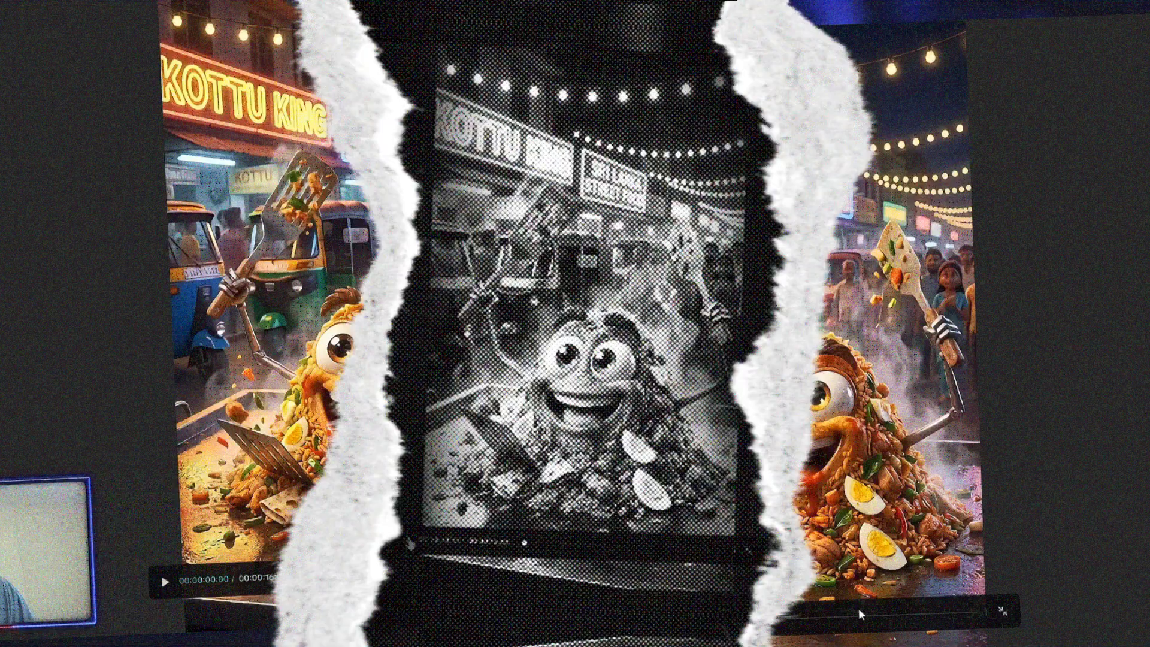
click(385, 574)
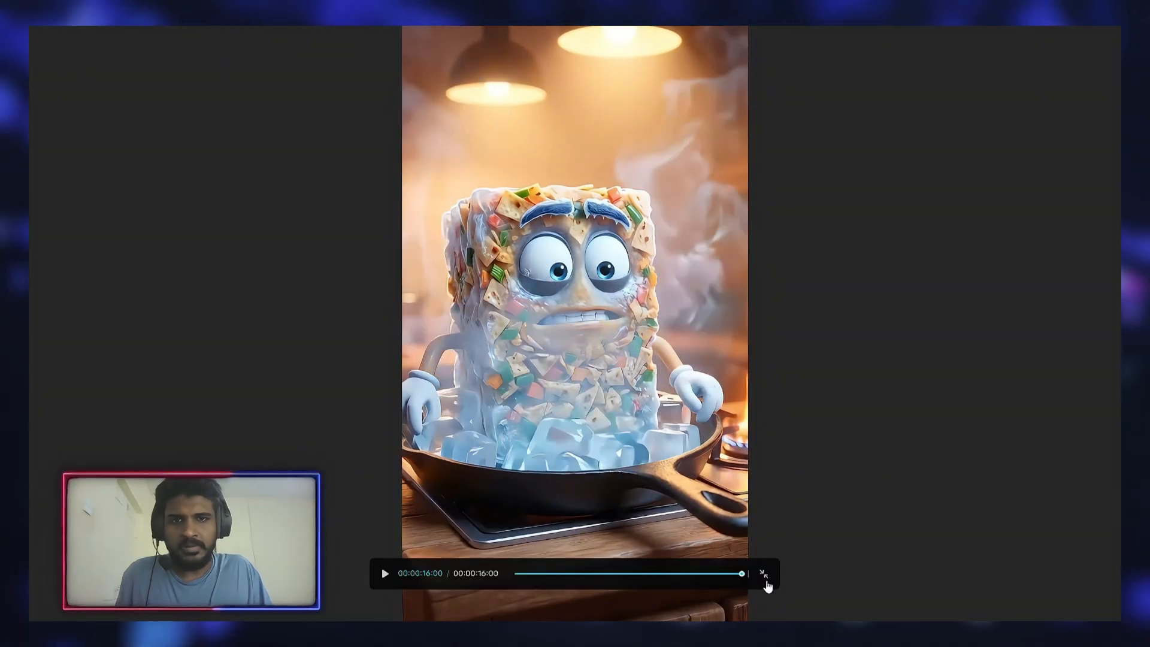
click(767, 583)
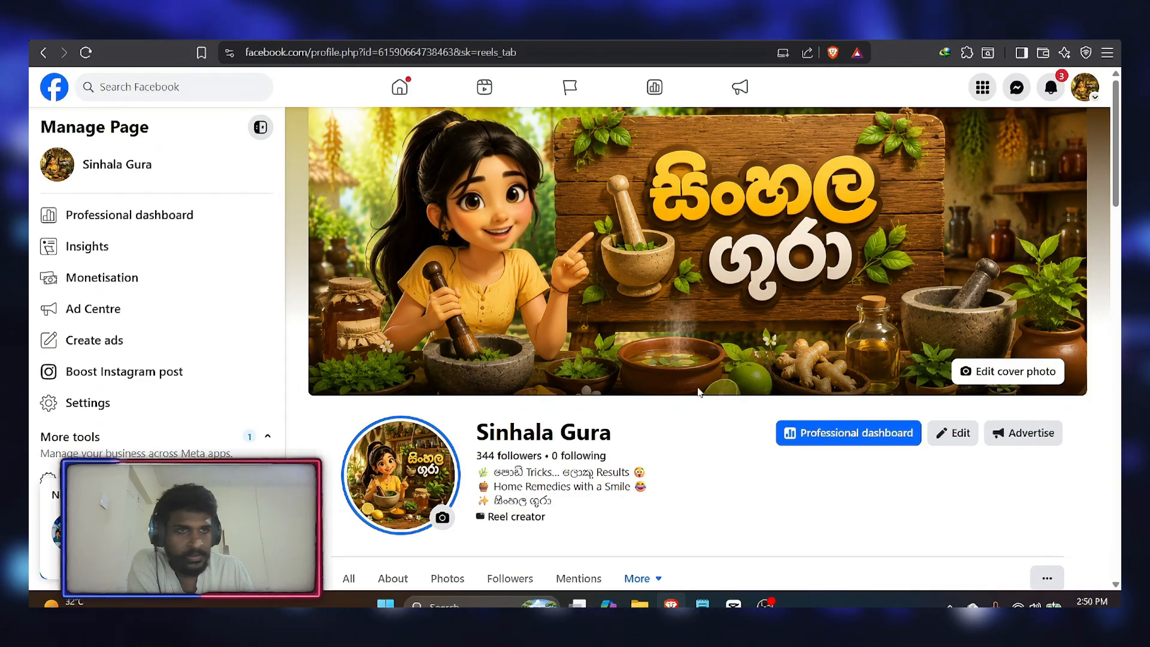
Step: On the Sinhala Gura Facebook Page, check the notifications, follower count and published reels, and reload the Page
click(1049, 84)
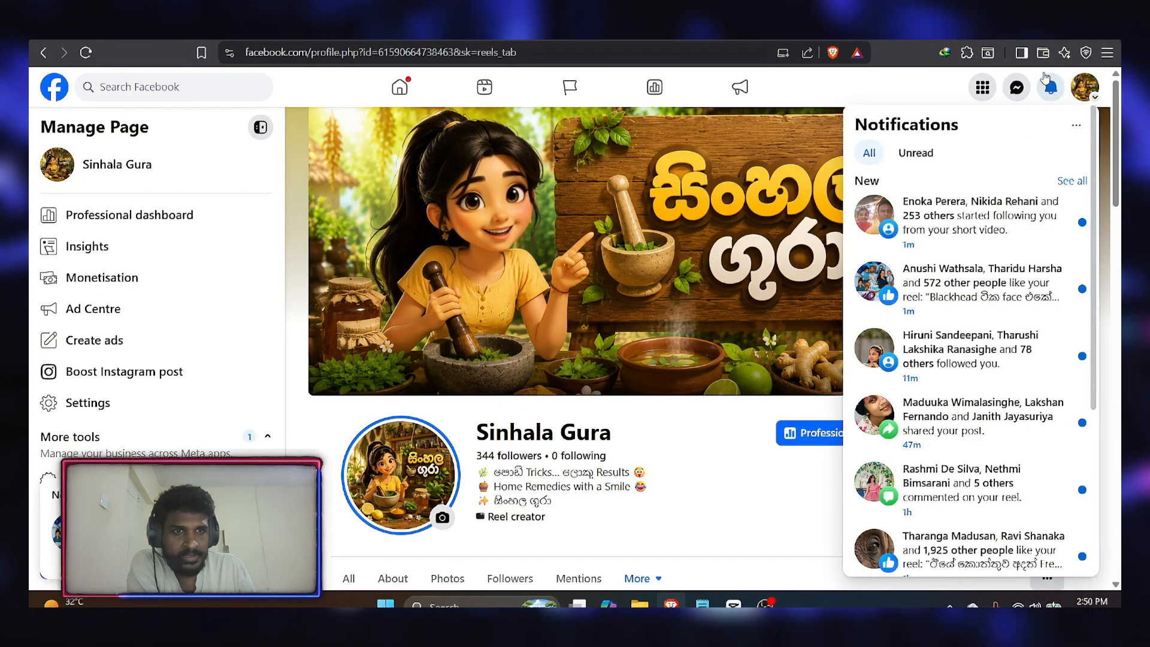
click(1049, 87)
scroll(463, 320, down, 2)
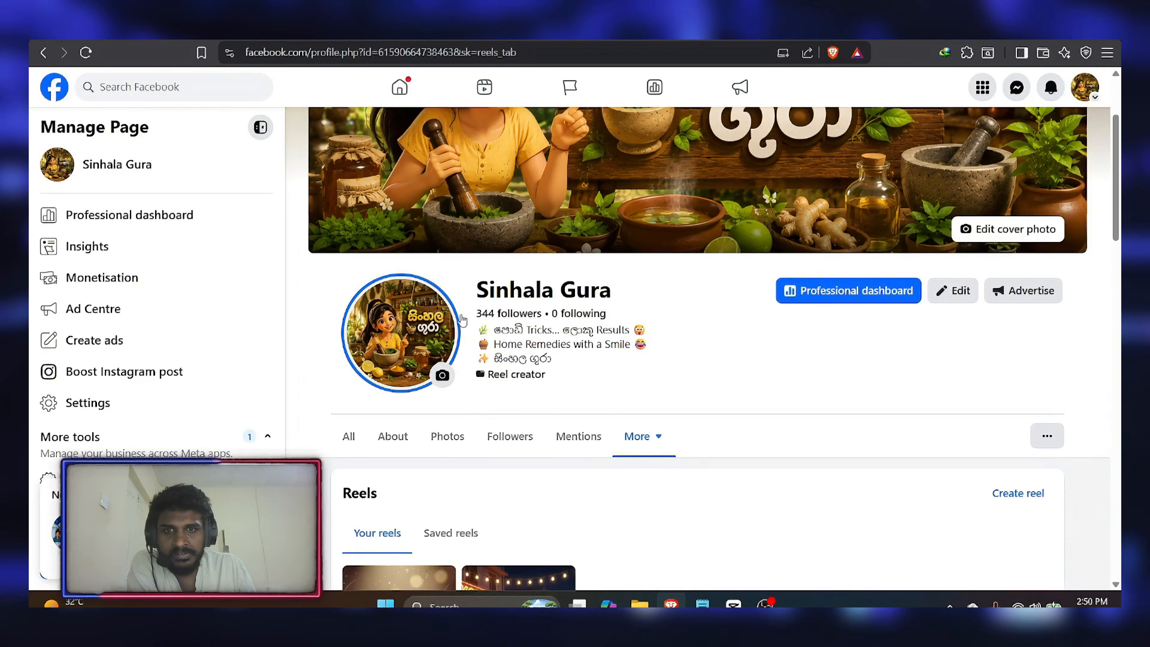
scroll(463, 321, up, 3)
scroll(682, 378, down, 5)
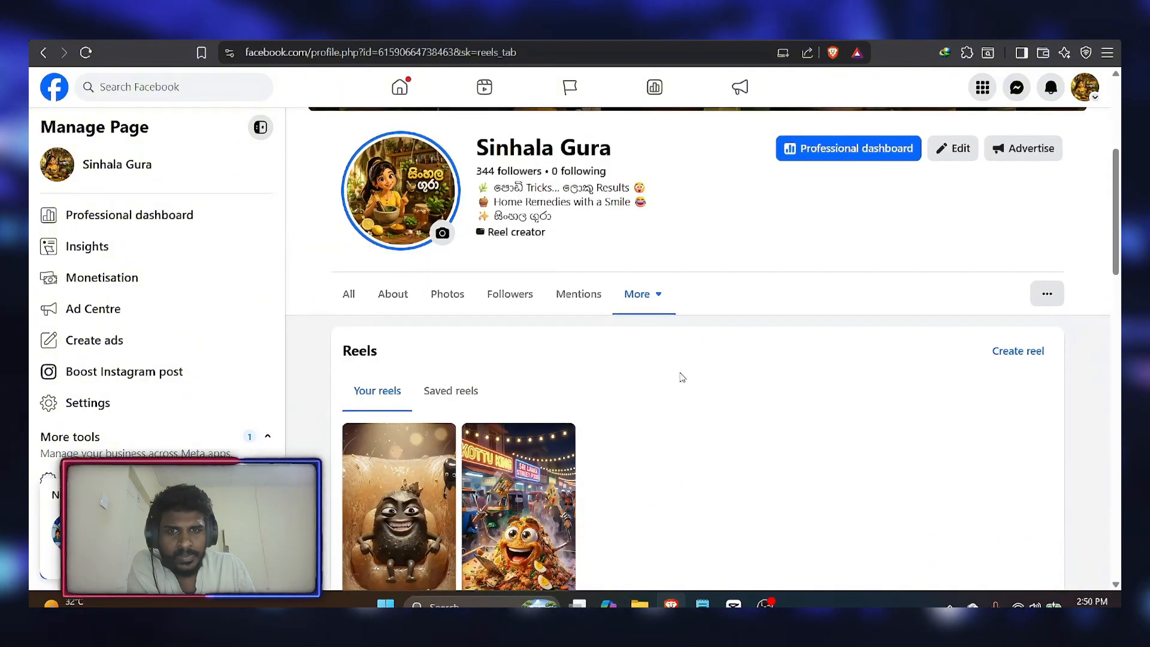
click(85, 52)
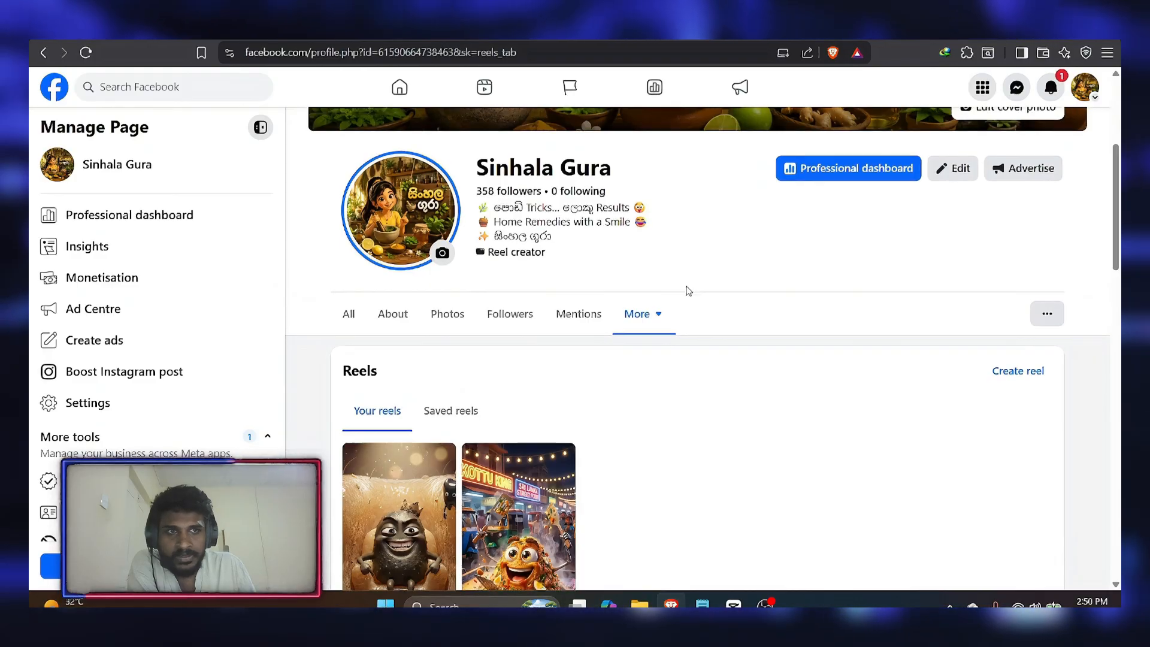
Step: View the reactions and comments on the published Kottu King reel and the blackhead reel, closing each one
scroll(685, 291, down, 5)
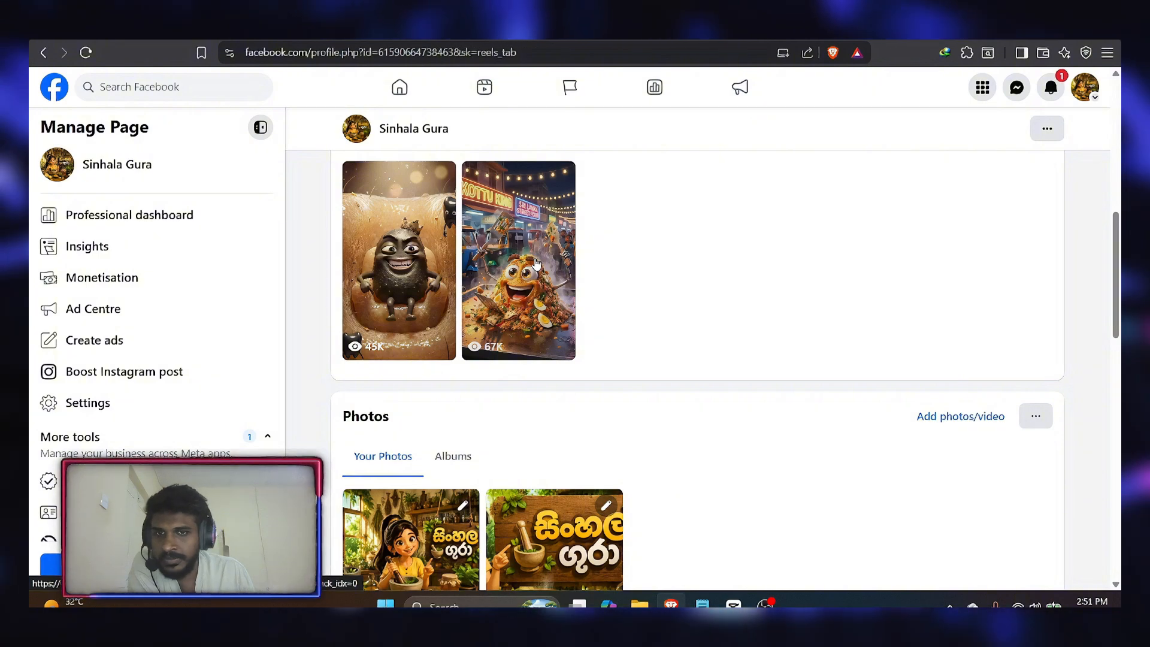
click(535, 263)
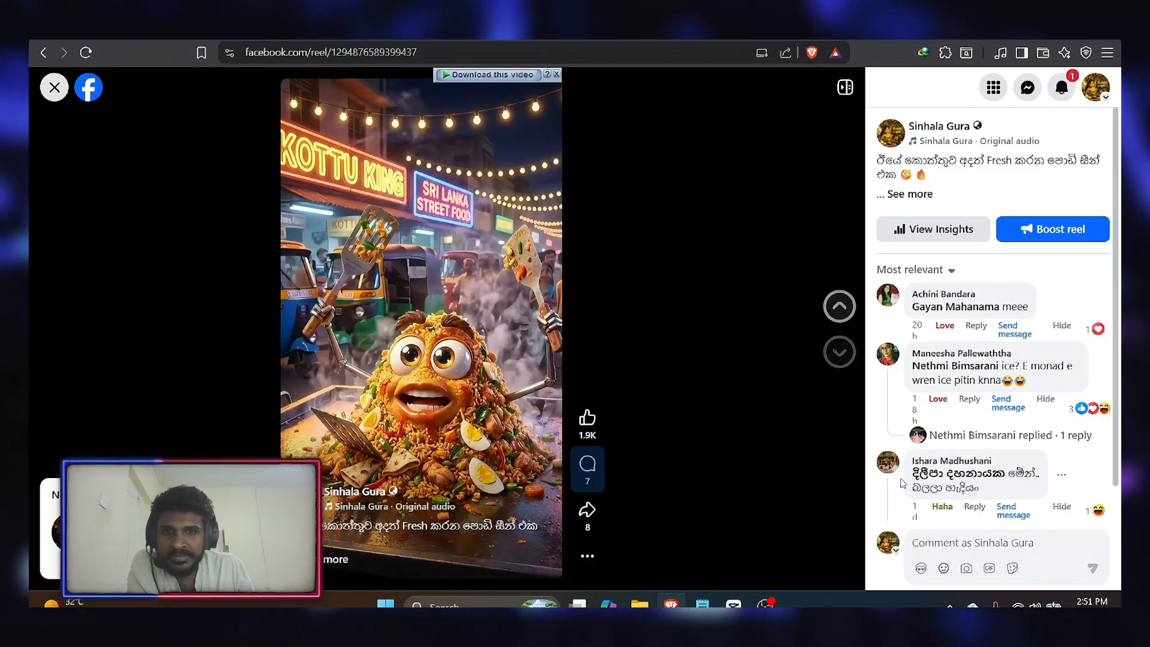
click(52, 90)
click(414, 288)
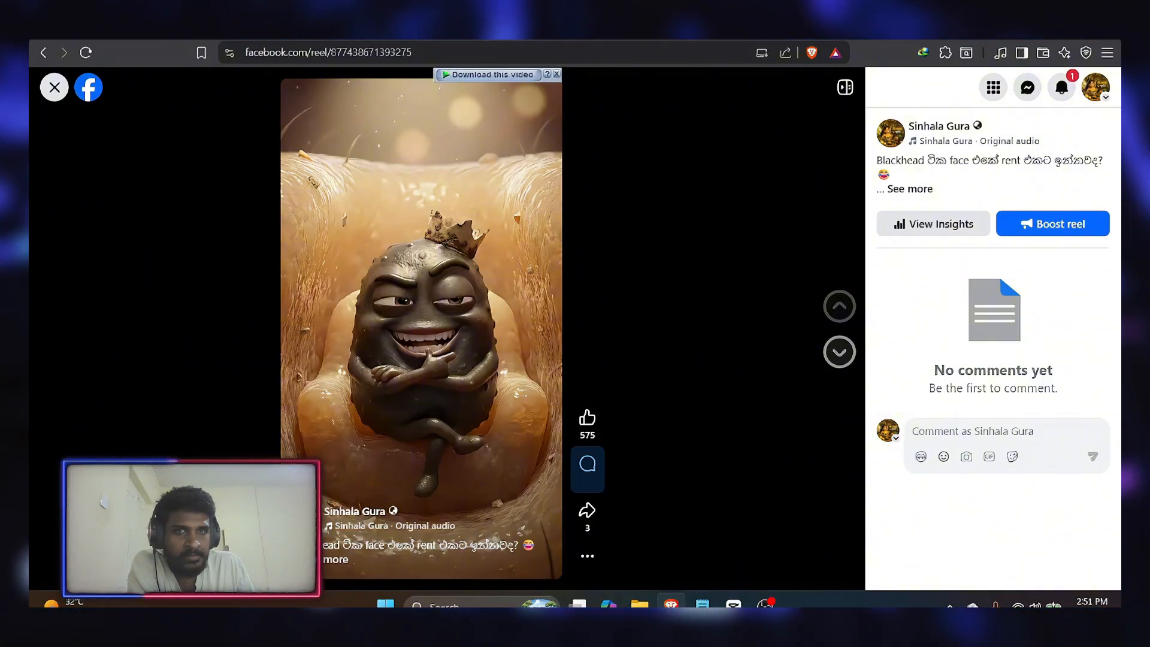
click(57, 91)
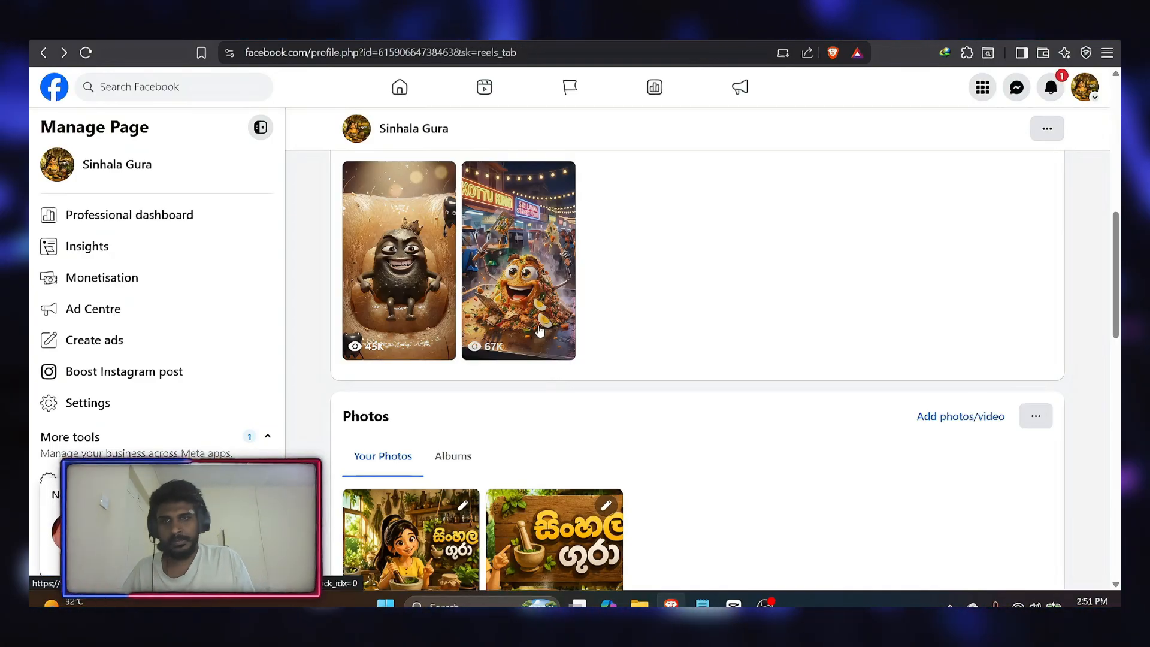
Step: Read through the Page's new and earlier notifications about likes, follows, shares and comments
scroll(827, 290, up, 7)
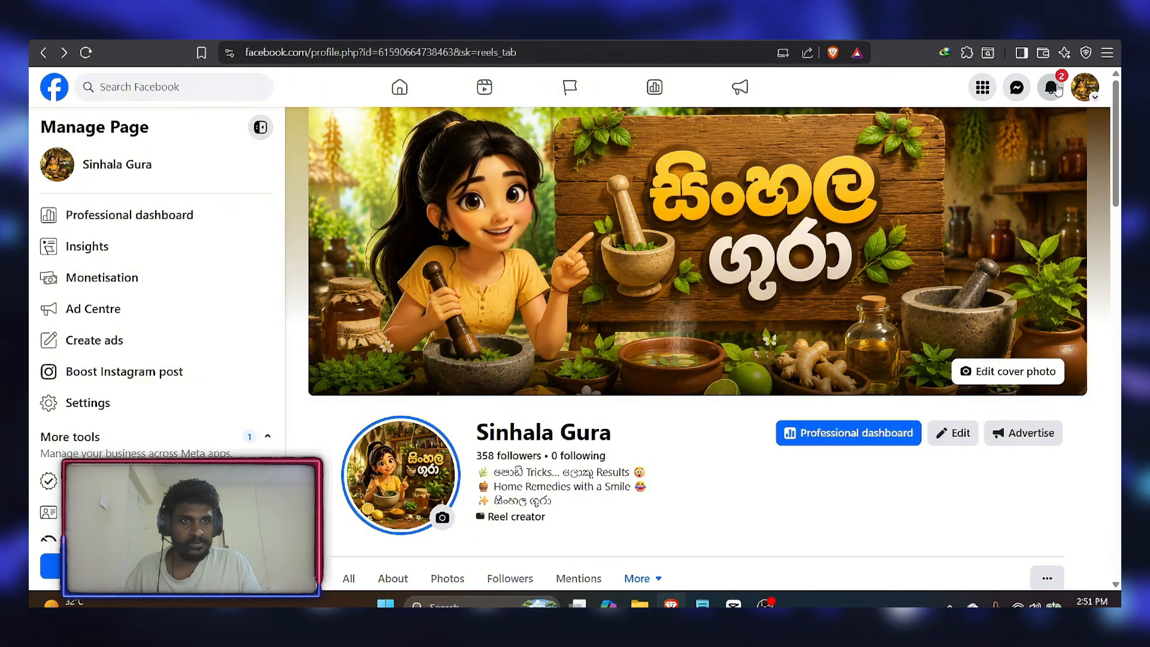
click(1053, 88)
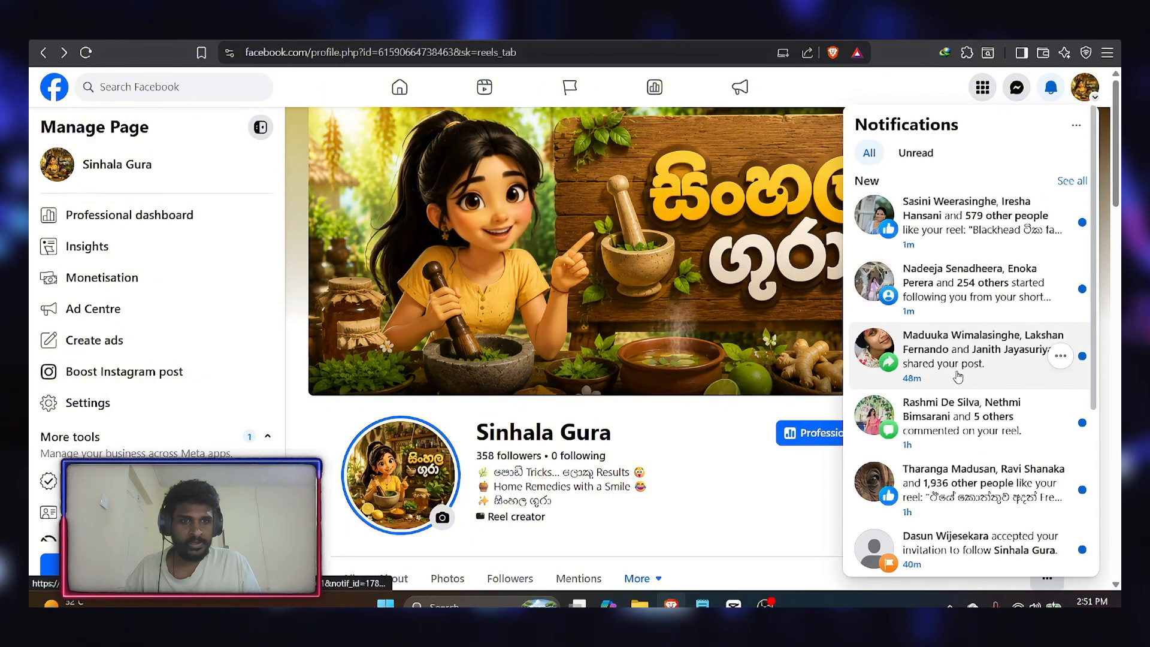
scroll(959, 376, down, 4)
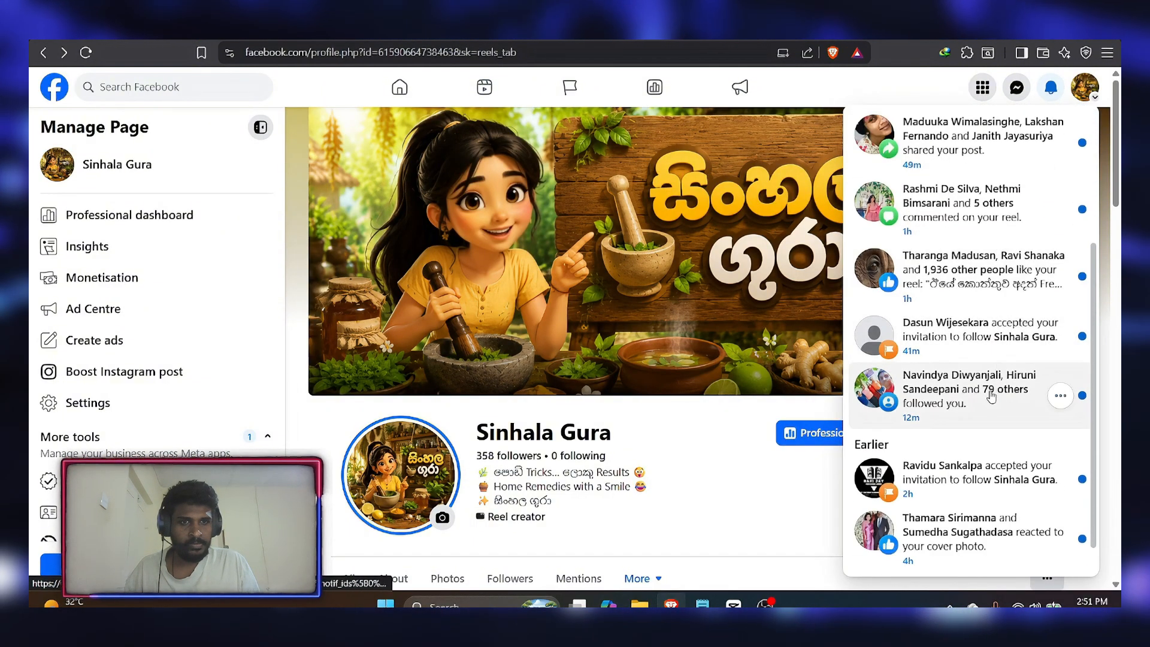
scroll(991, 397, down, 1)
scroll(1010, 394, up, 5)
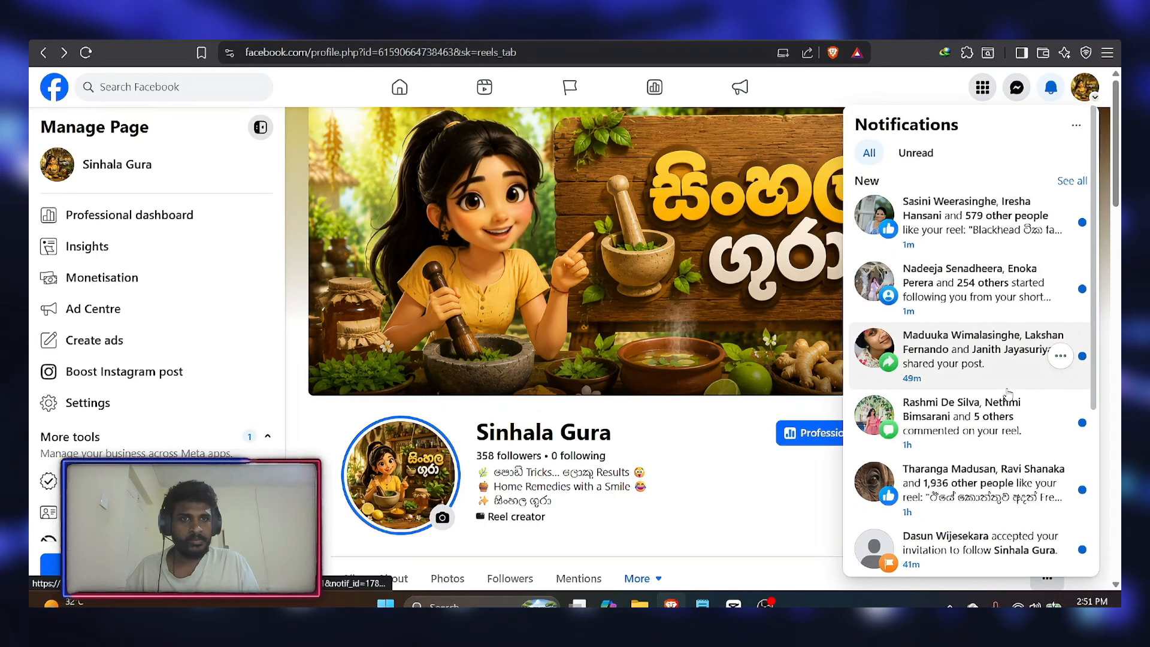
click(666, 95)
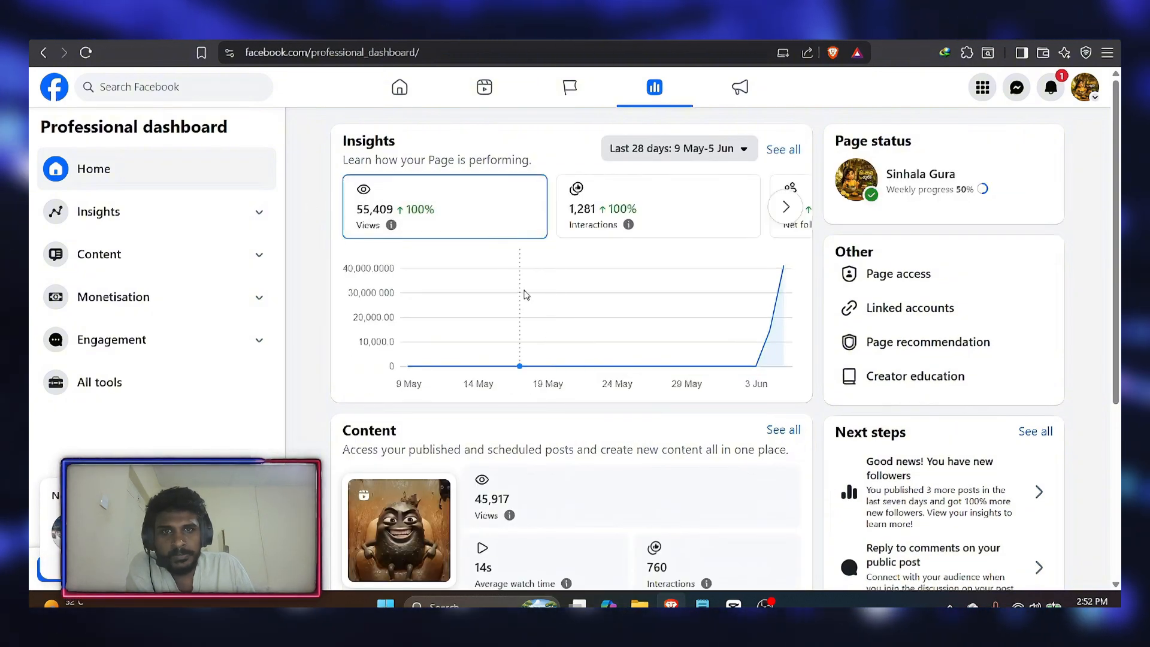
click(787, 206)
scroll(673, 277, down, 4)
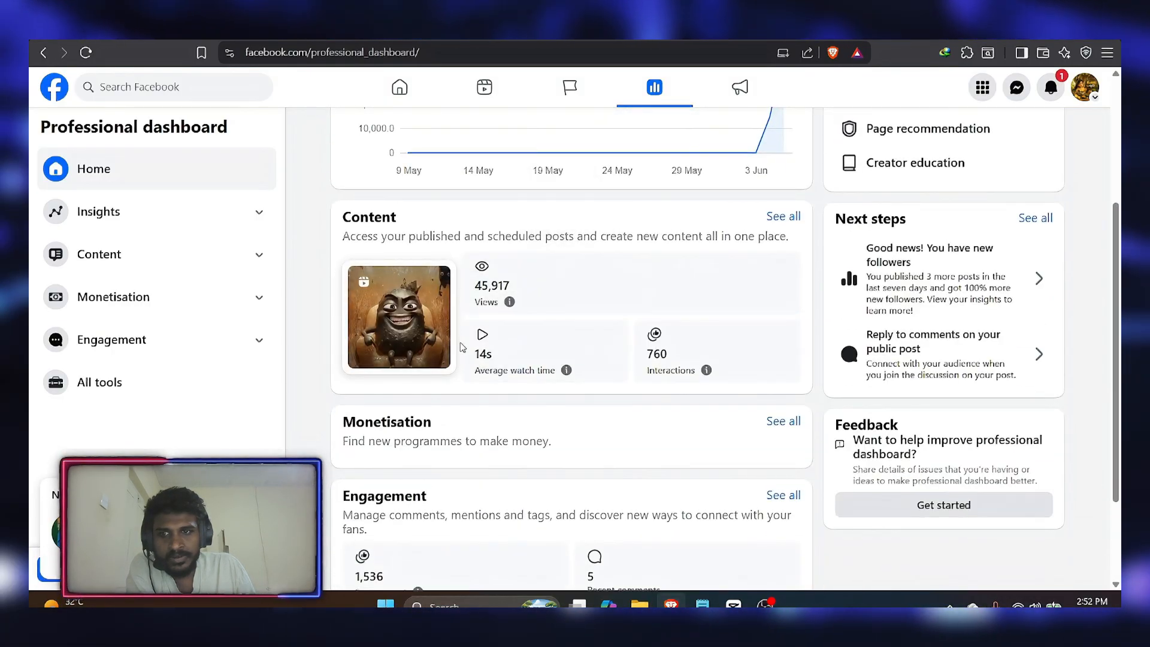
scroll(540, 335, down, 3)
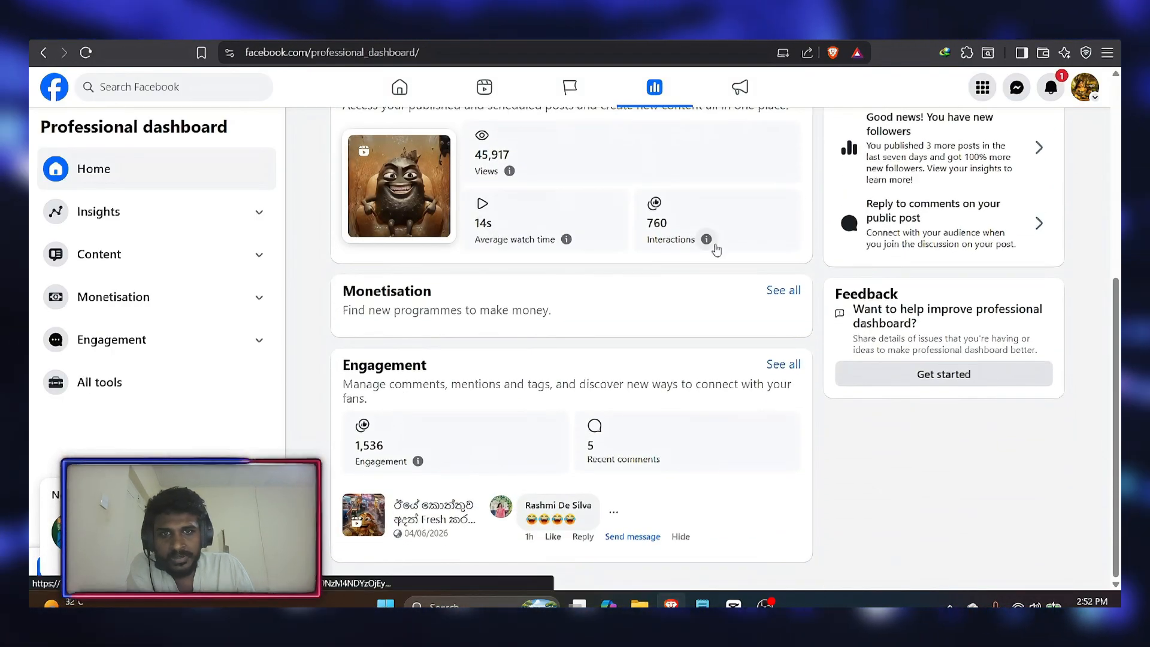
scroll(737, 239, up, 3)
scroll(381, 298, up, 2)
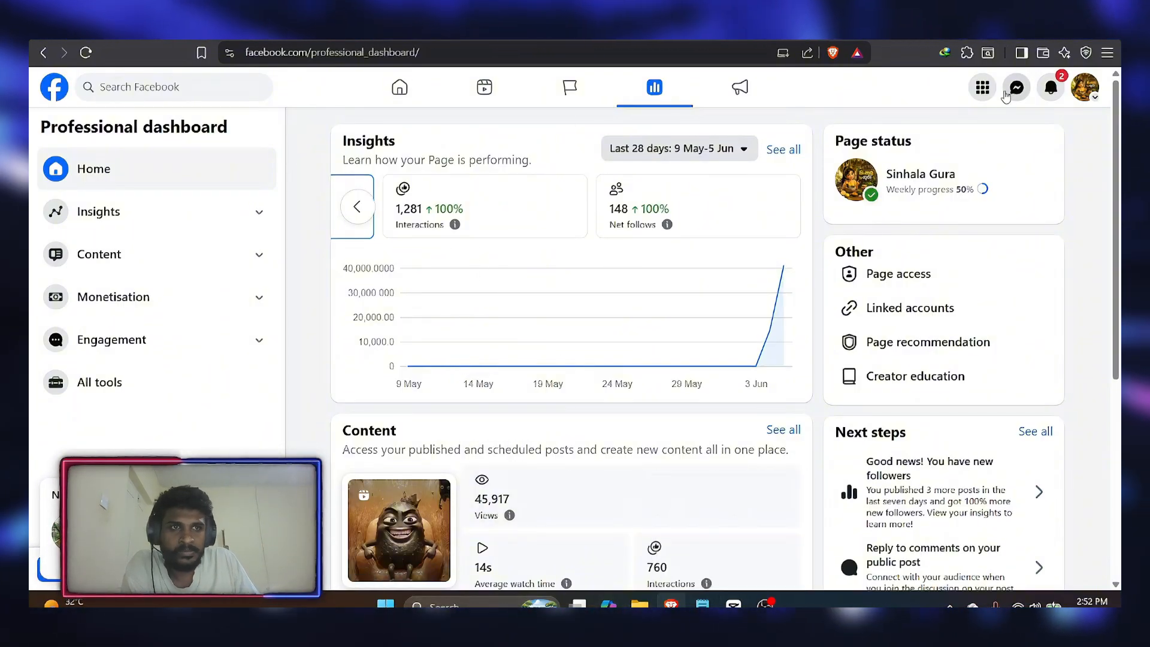
click(1090, 88)
click(1001, 144)
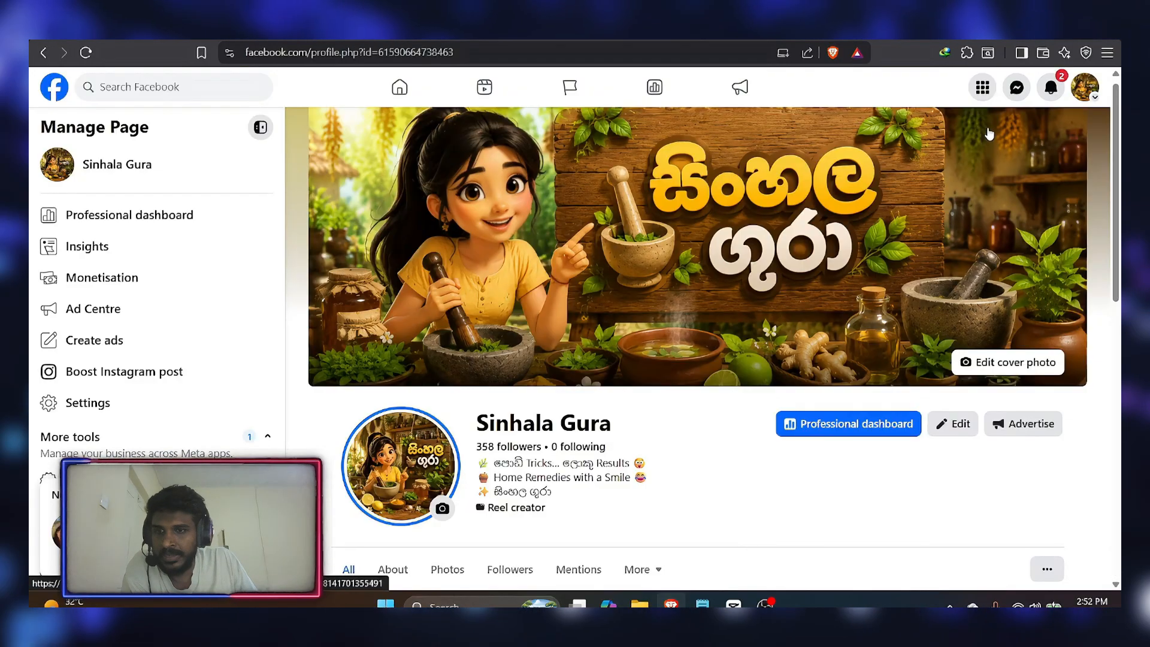